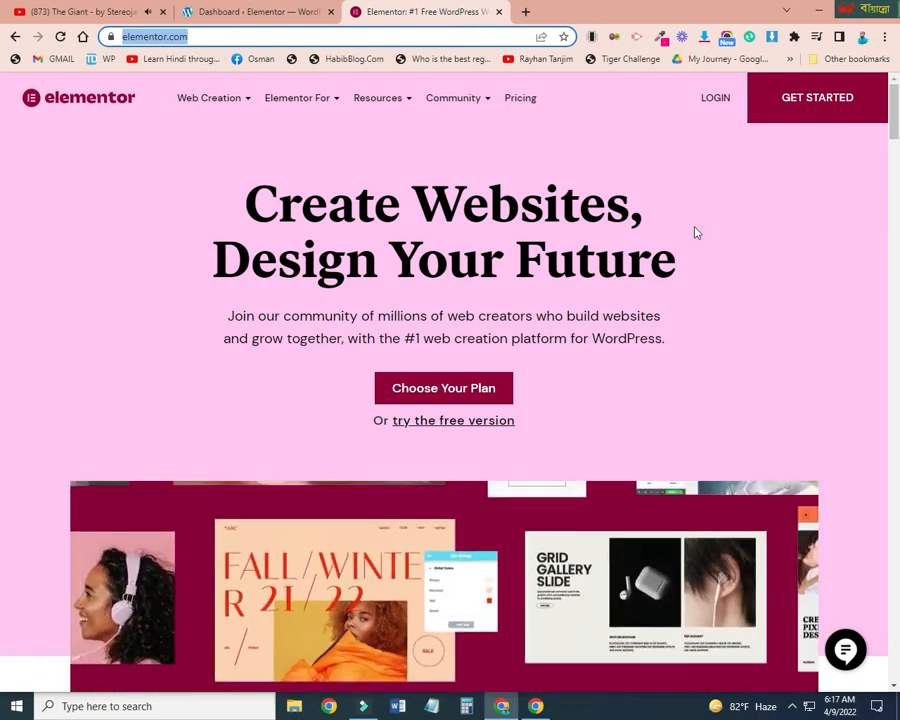
- Look over the Elementor home page, including the editor preview and the feature overview beneath it
scroll(632, 398, down, 3)
scroll(632, 398, down, 2)
scroll(632, 398, up, 1)
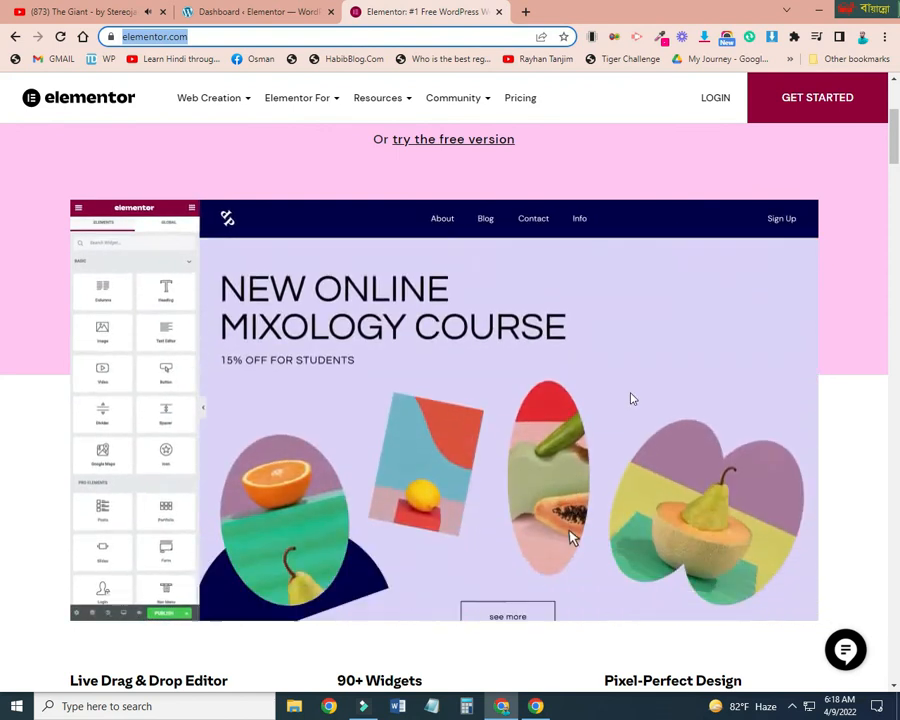
scroll(631, 399, down, 1)
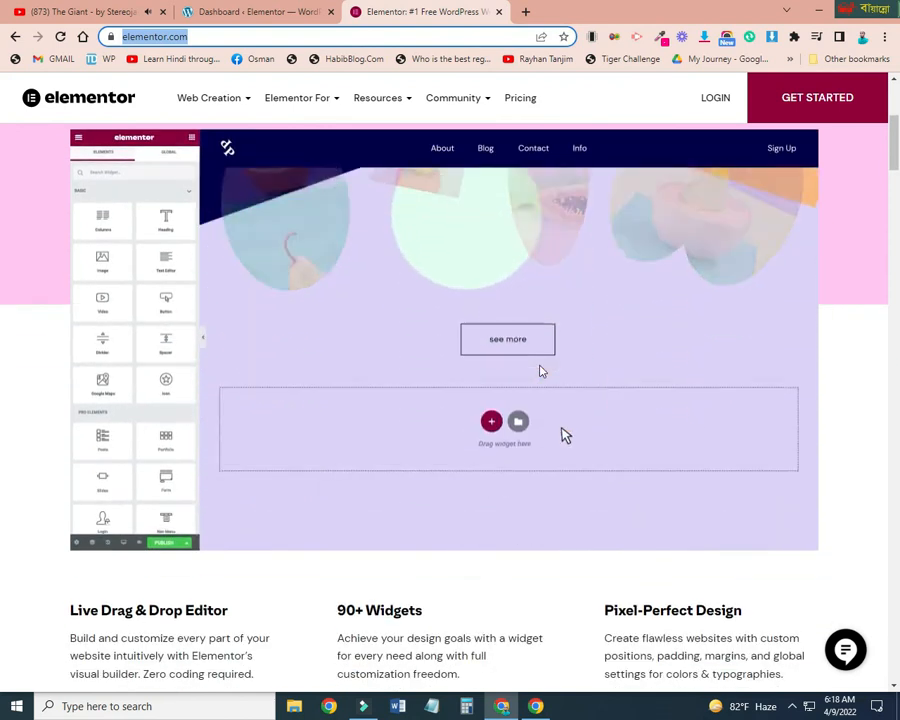
scroll(540, 371, up, 1)
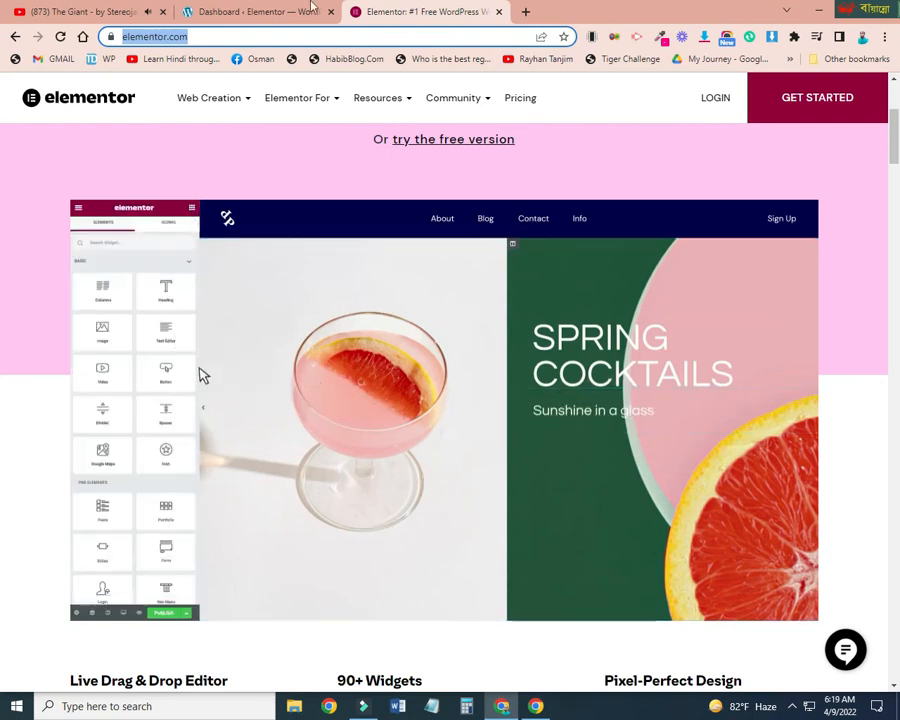
- Switch to the WordPress site's dashboard, then install and activate the Elementor Website Builder plugin
click(236, 11)
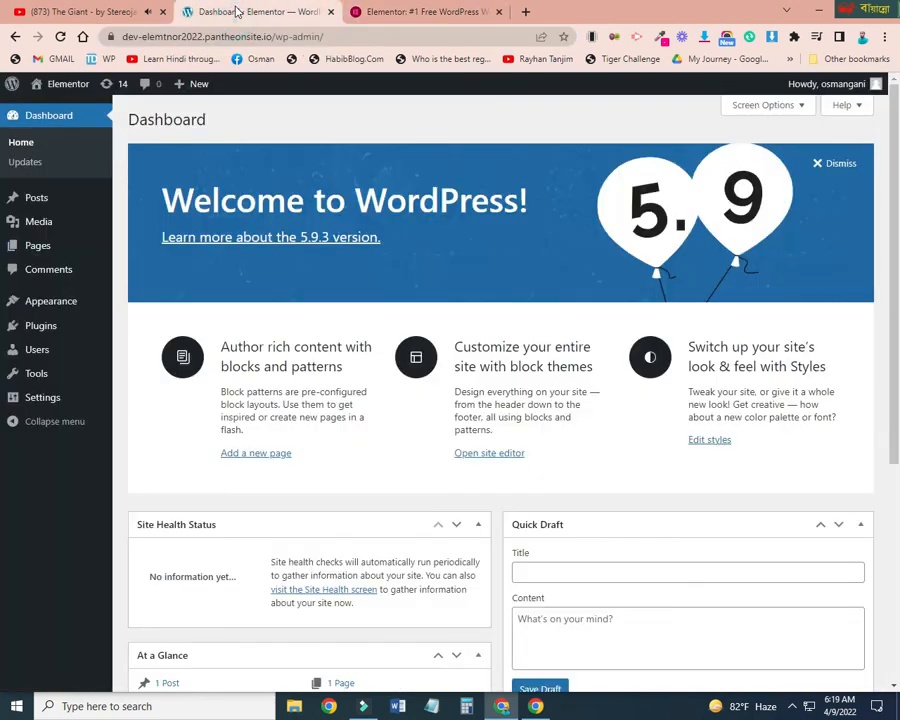
mouse_move(48, 333)
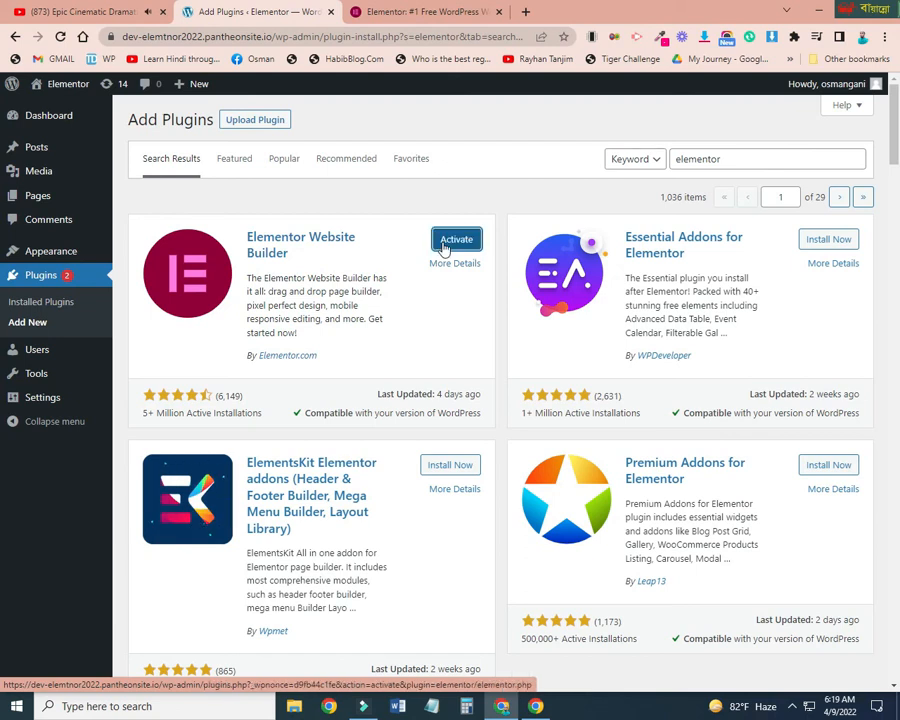
click(445, 243)
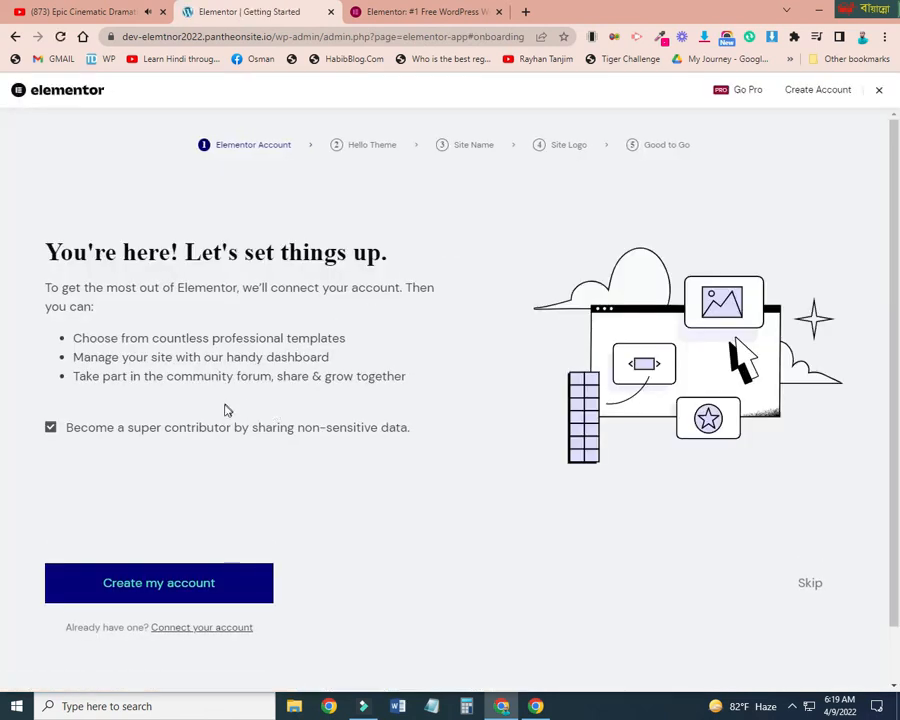
- Leave the Elementor setup wizard and open the site's front page at dev-elemtnor2022.pantheonsite.io
scroll(180, 530, down, 1)
scroll(250, 476, up, 1)
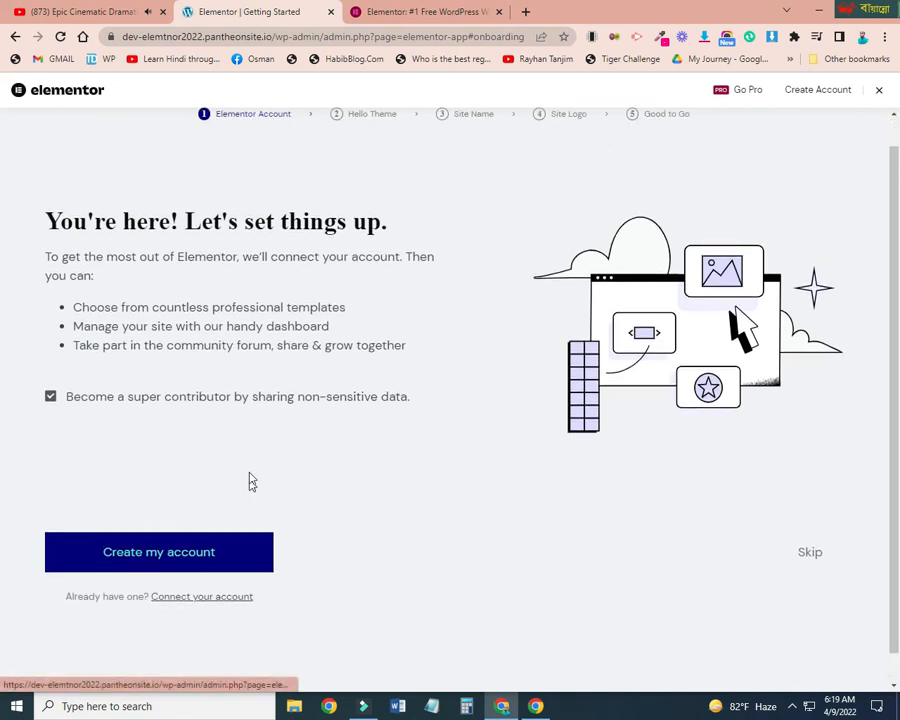
scroll(350, 350, down, 1)
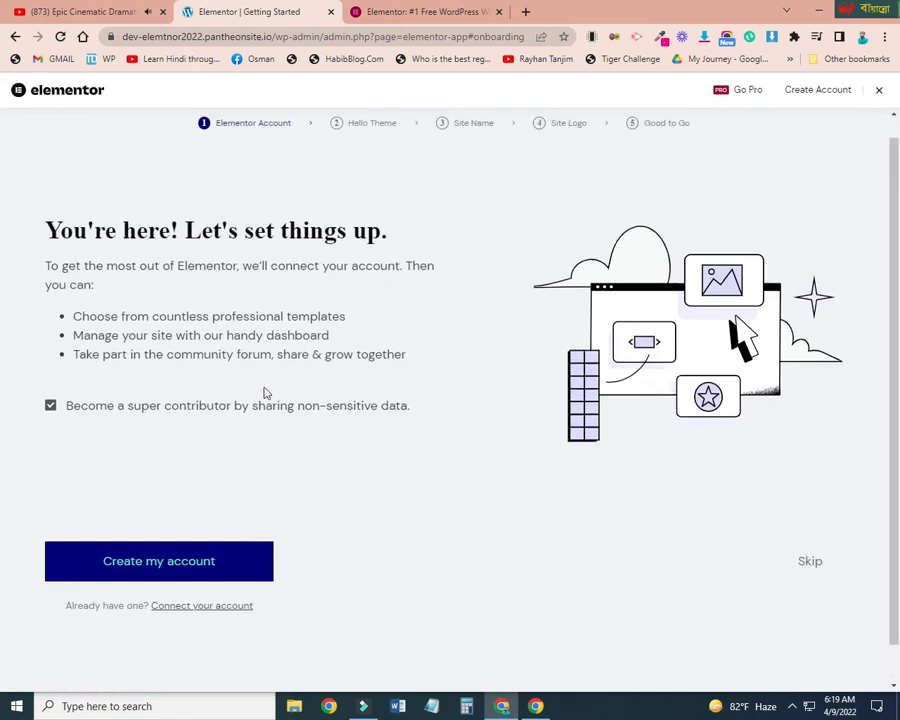
scroll(220, 460, up, 1)
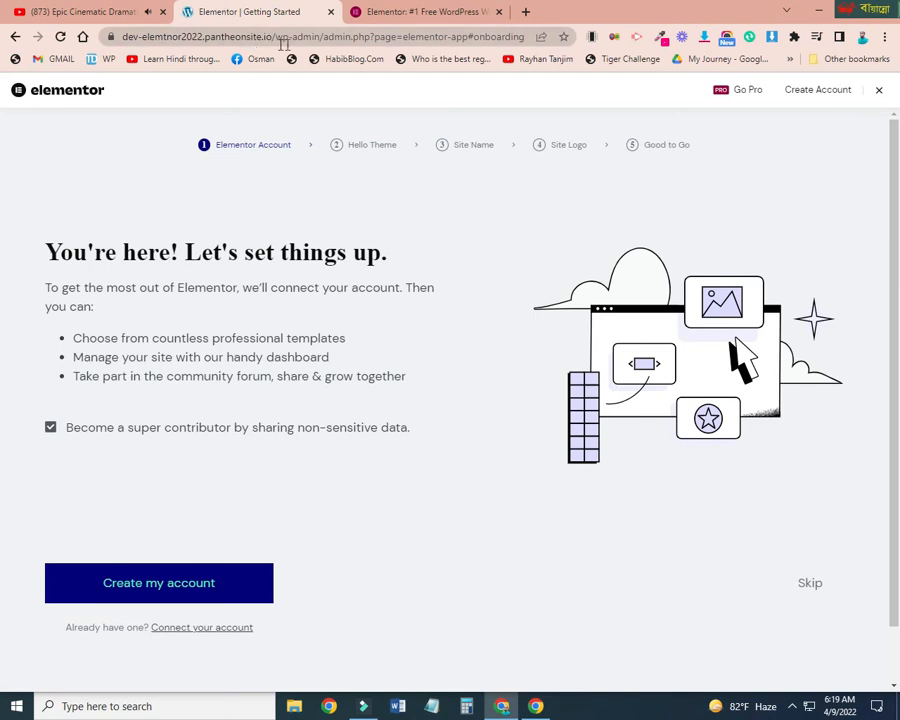
drag(276, 38, 524, 37)
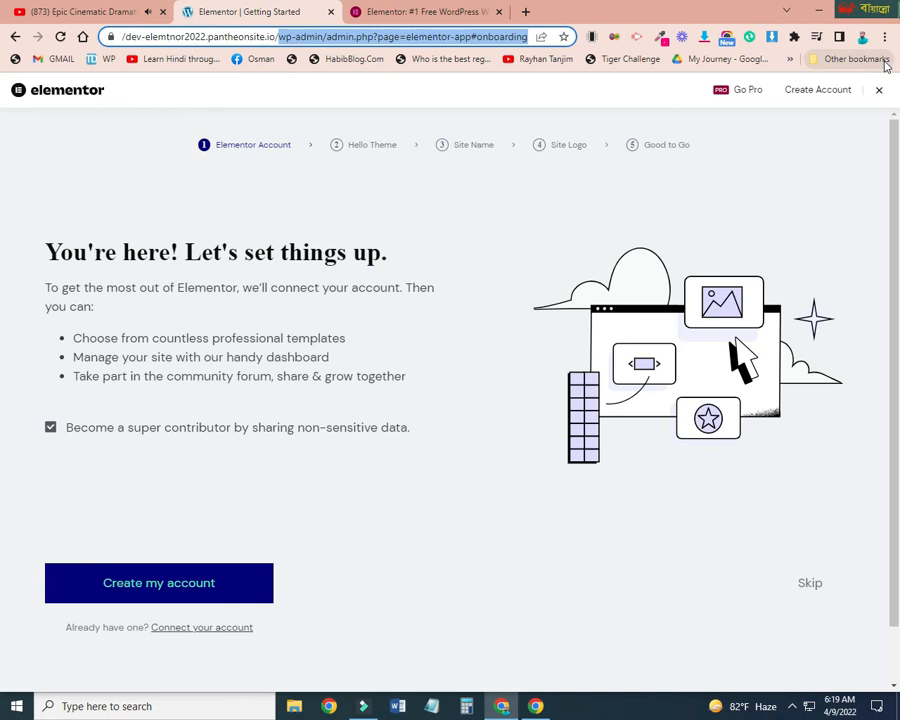
key(BackSpace)
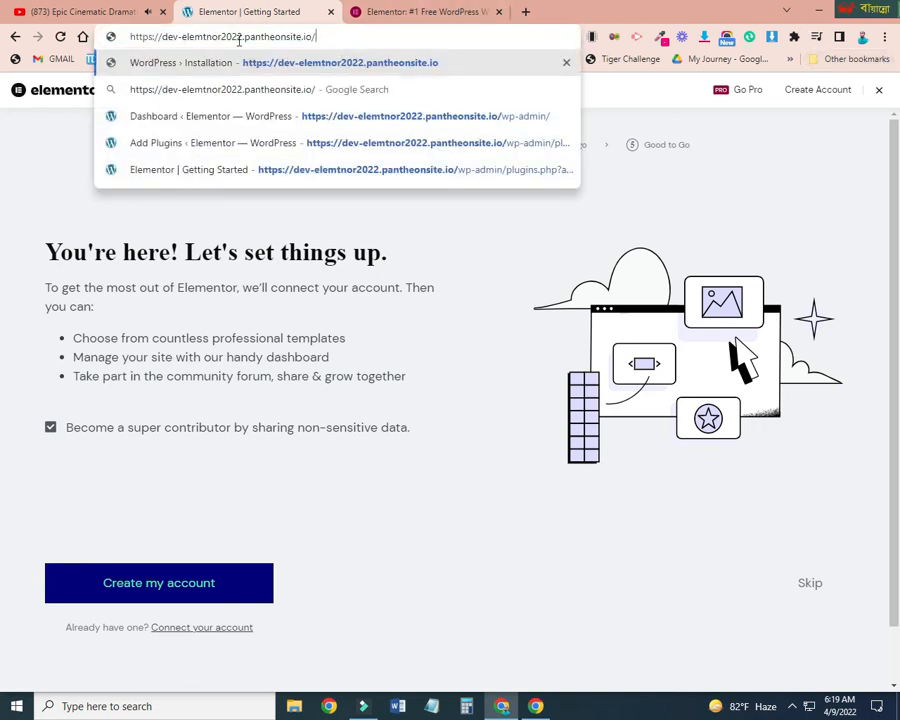
key(Return)
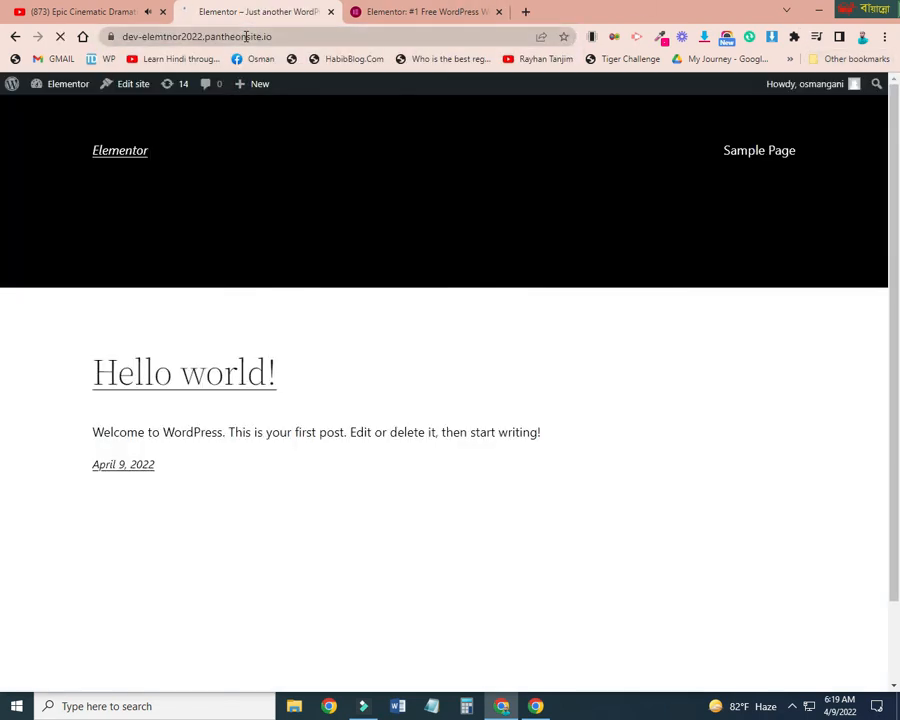
- Return to the WordPress dashboard and open the list of installed themes to review them
mouse_move(52, 88)
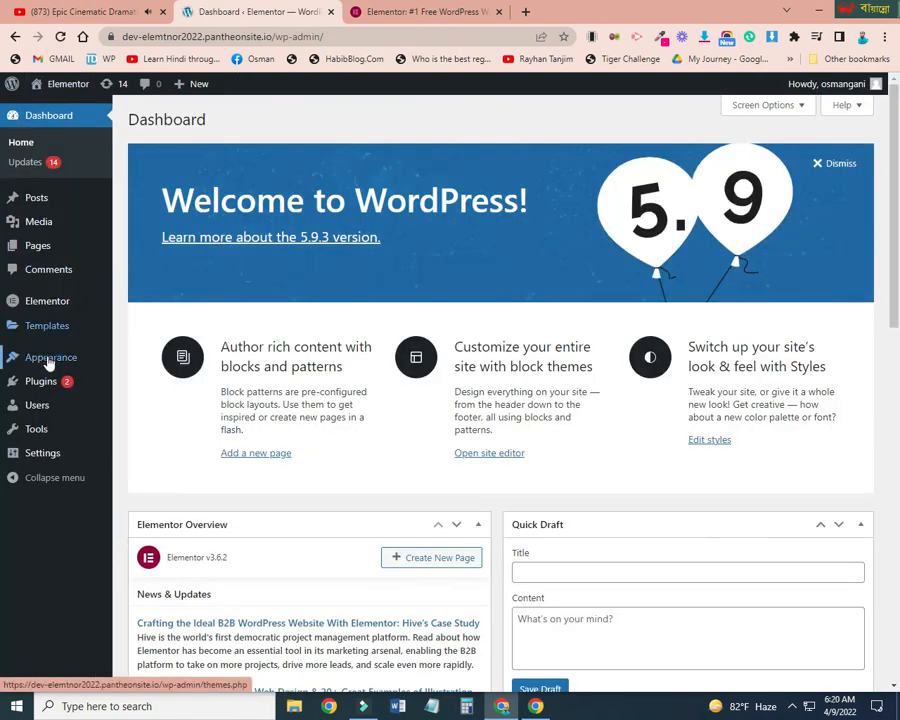
mouse_move(110, 362)
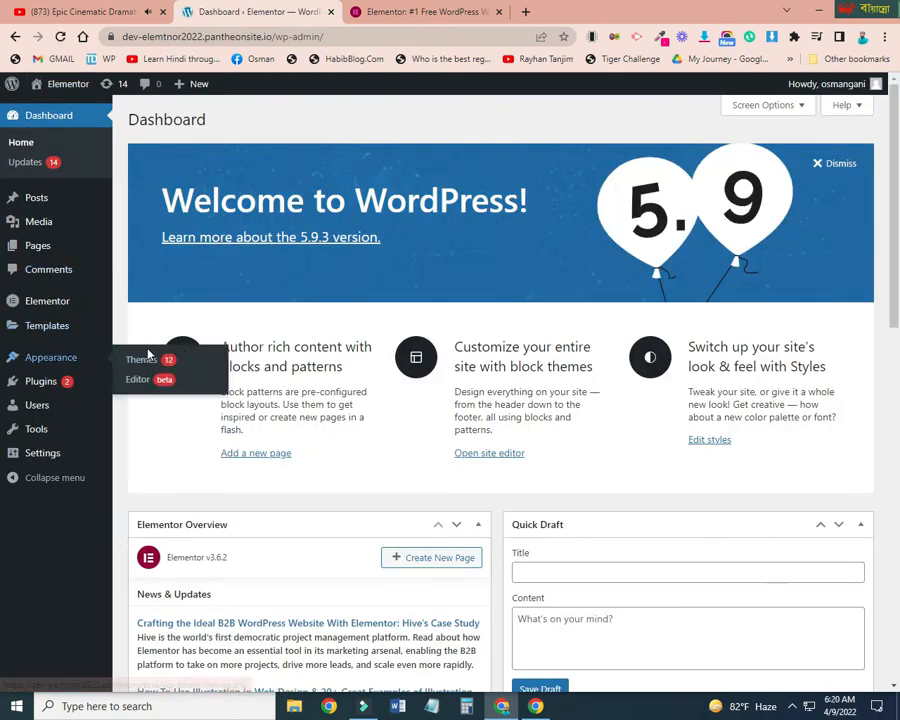
click(145, 359)
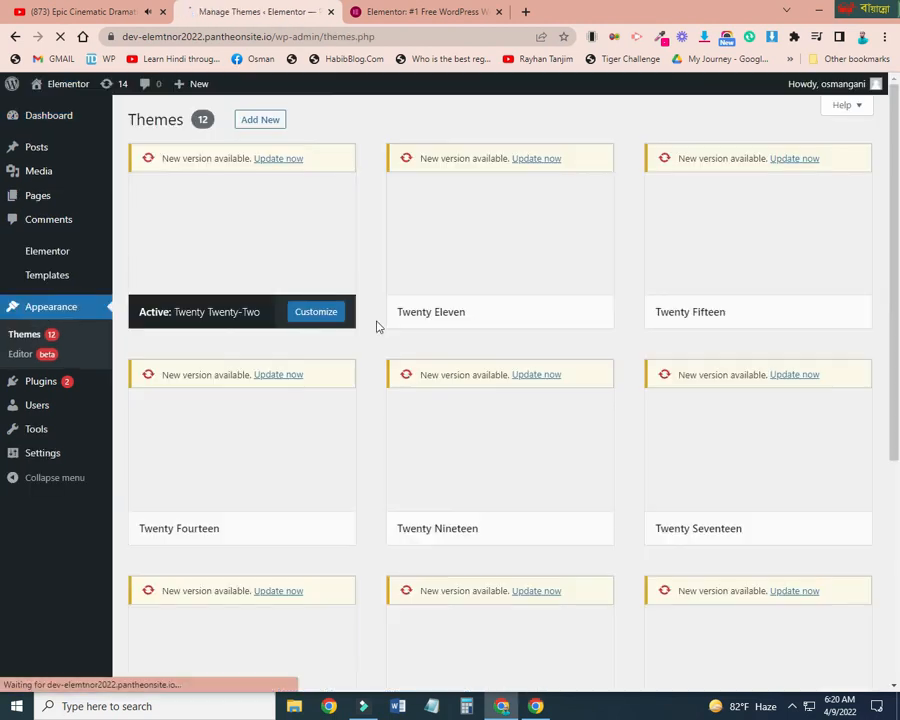
scroll(470, 285, down, 5)
scroll(485, 278, up, 5)
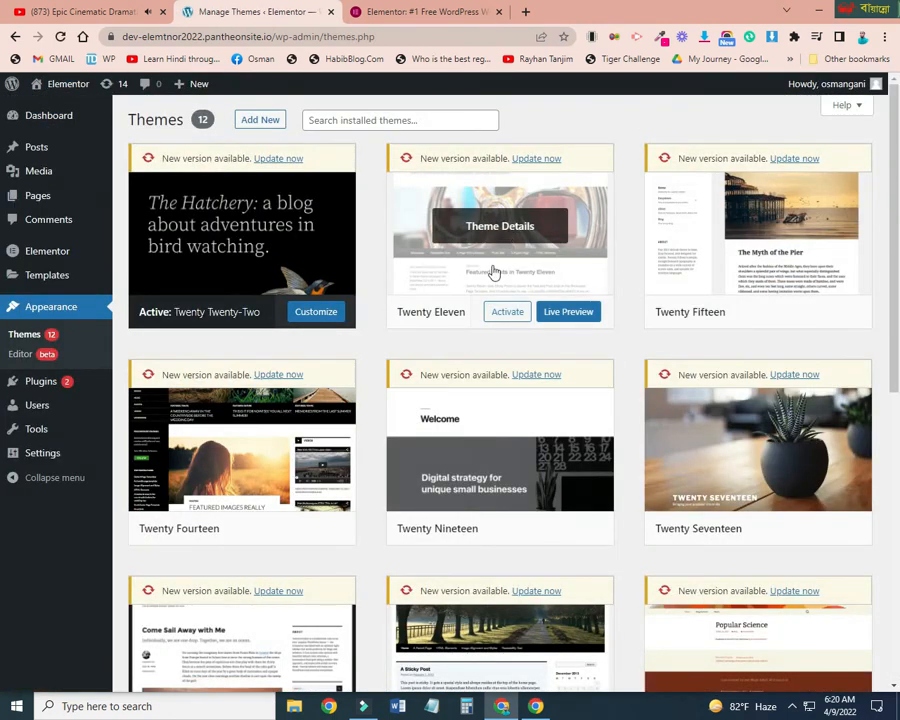
scroll(493, 272, down, 5)
scroll(424, 551, up, 5)
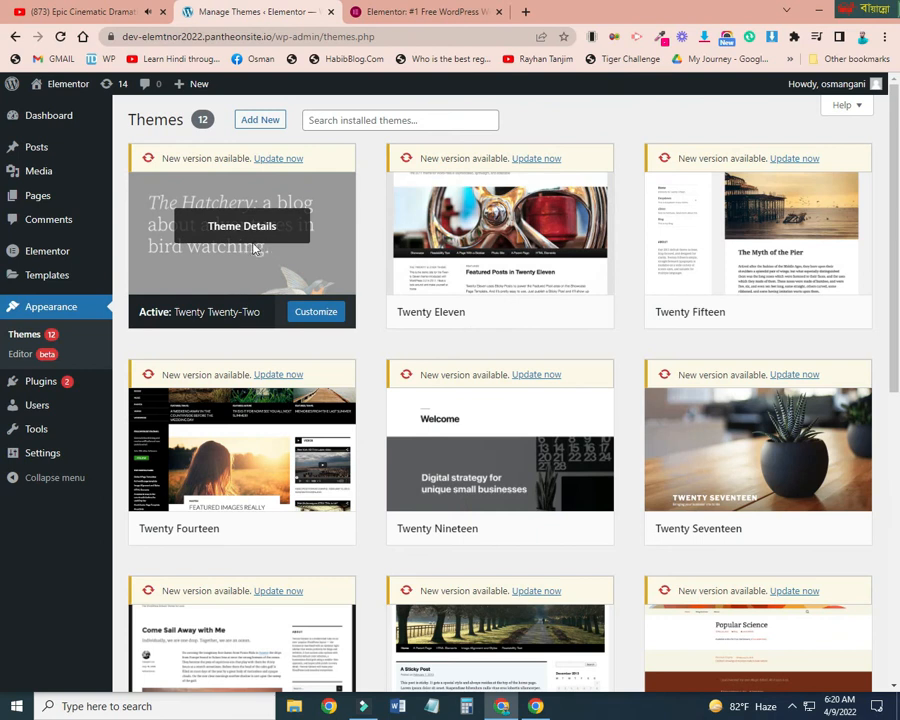
- Delete the unused Twenty Eleven and Twenty Fifteen themes from the site
click(416, 244)
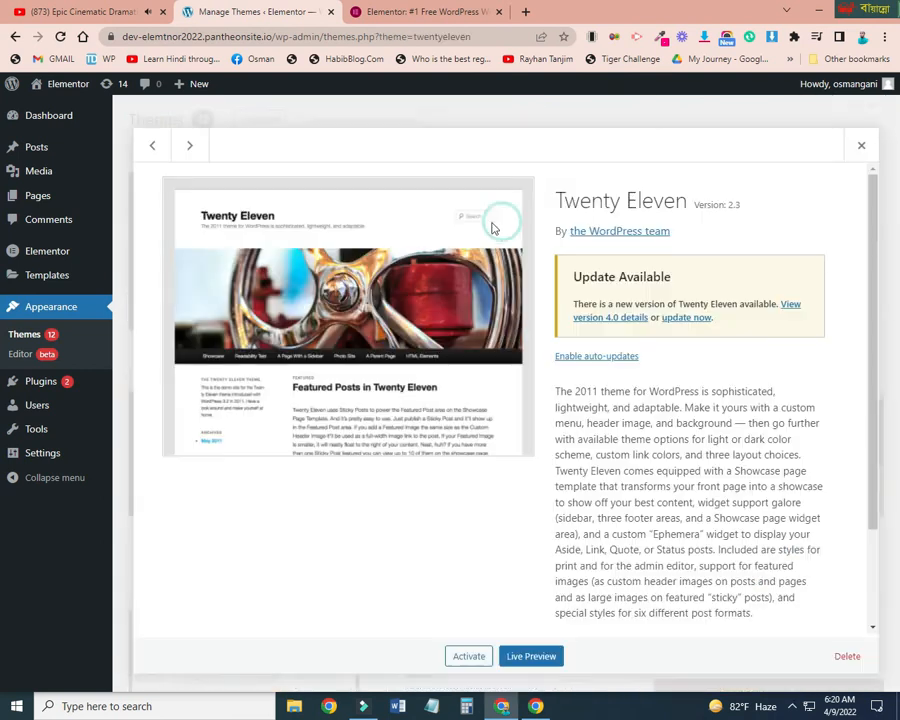
click(847, 656)
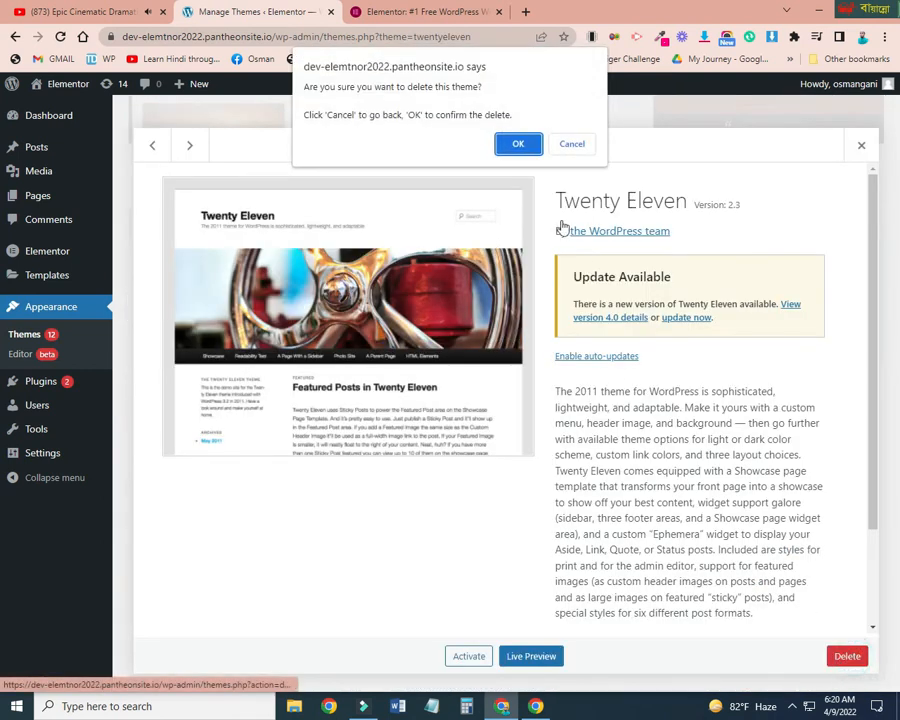
click(518, 145)
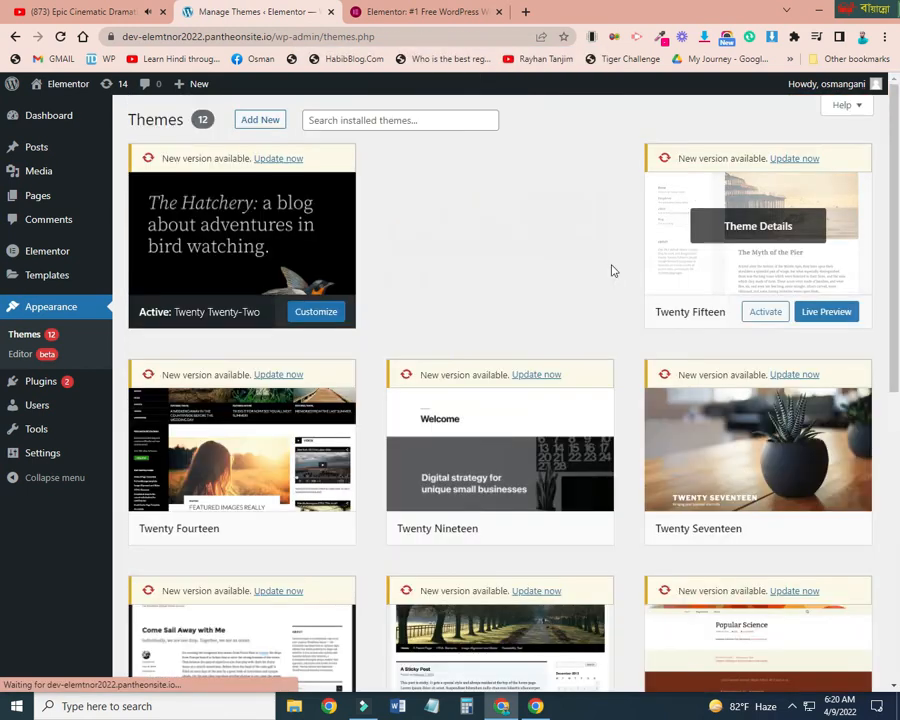
click(554, 248)
click(849, 652)
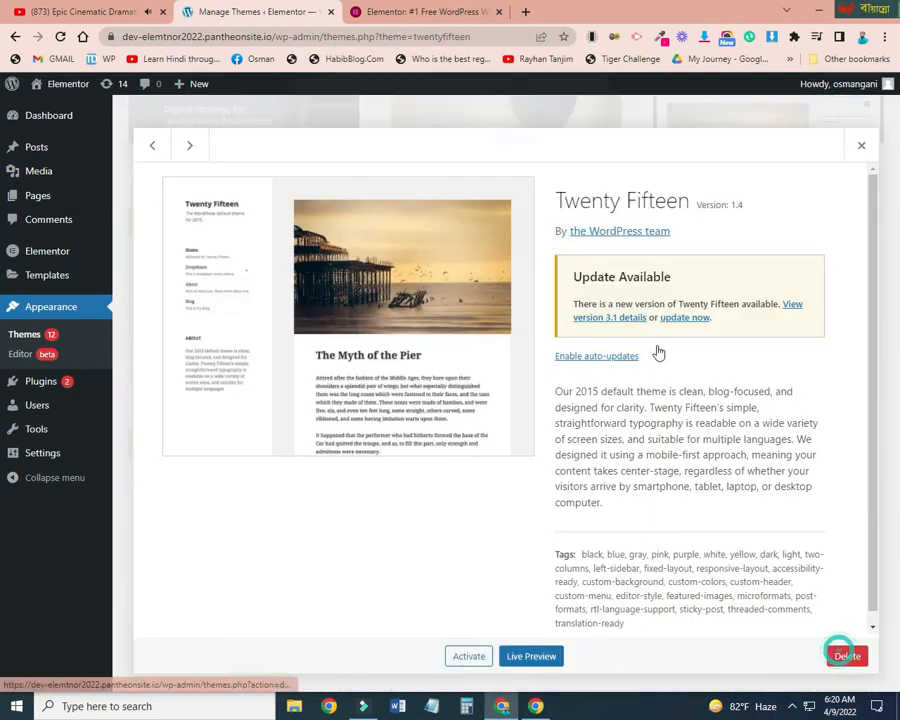
click(518, 143)
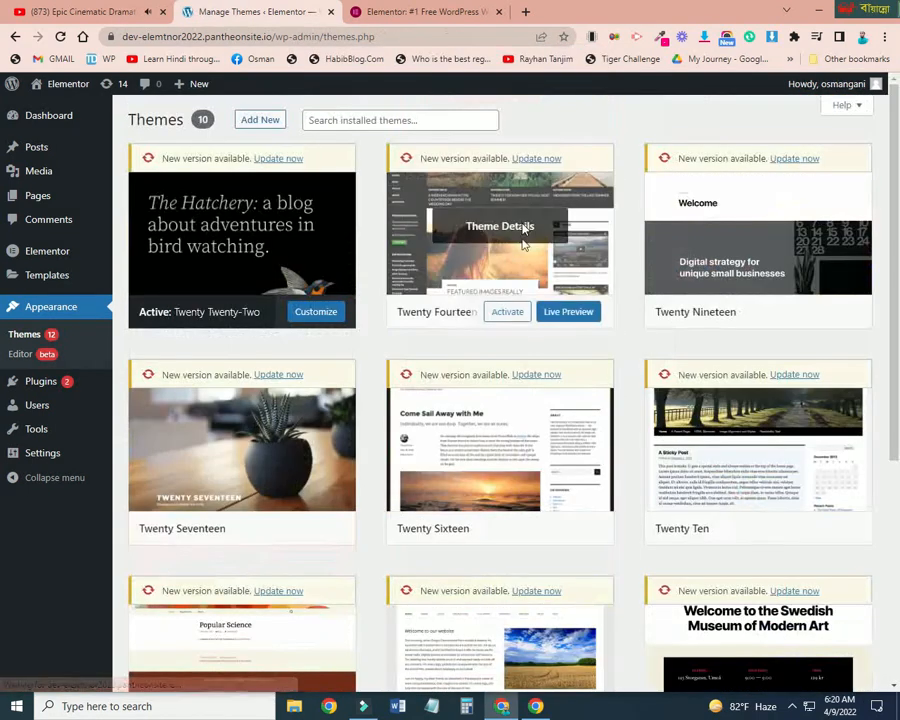
- Delete the unused Twenty Fourteen and Twenty Nineteen themes from the site
click(522, 225)
click(847, 656)
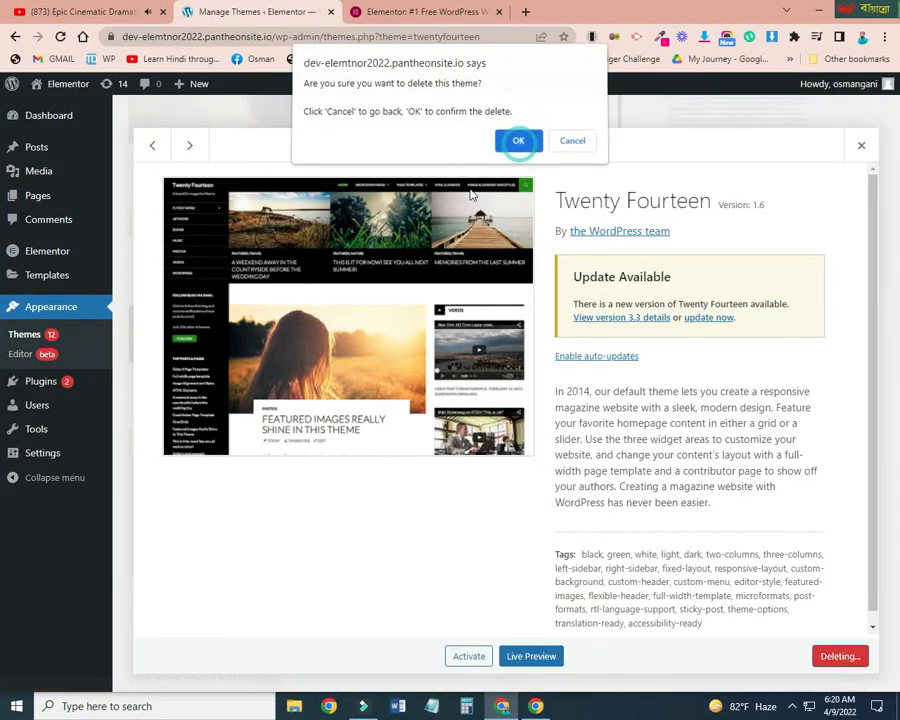
click(518, 143)
click(493, 200)
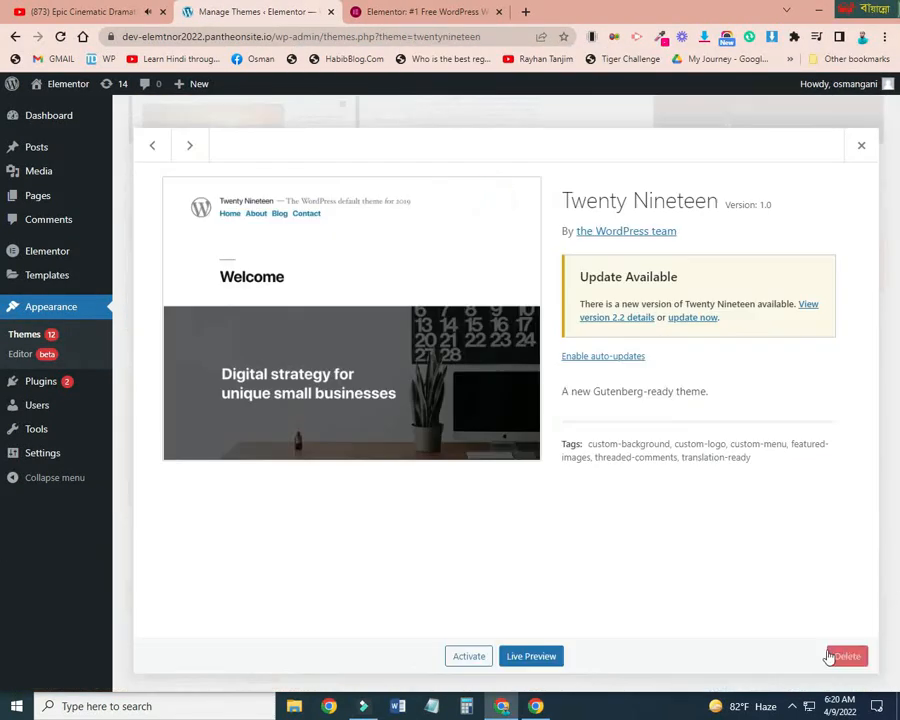
click(845, 656)
click(519, 144)
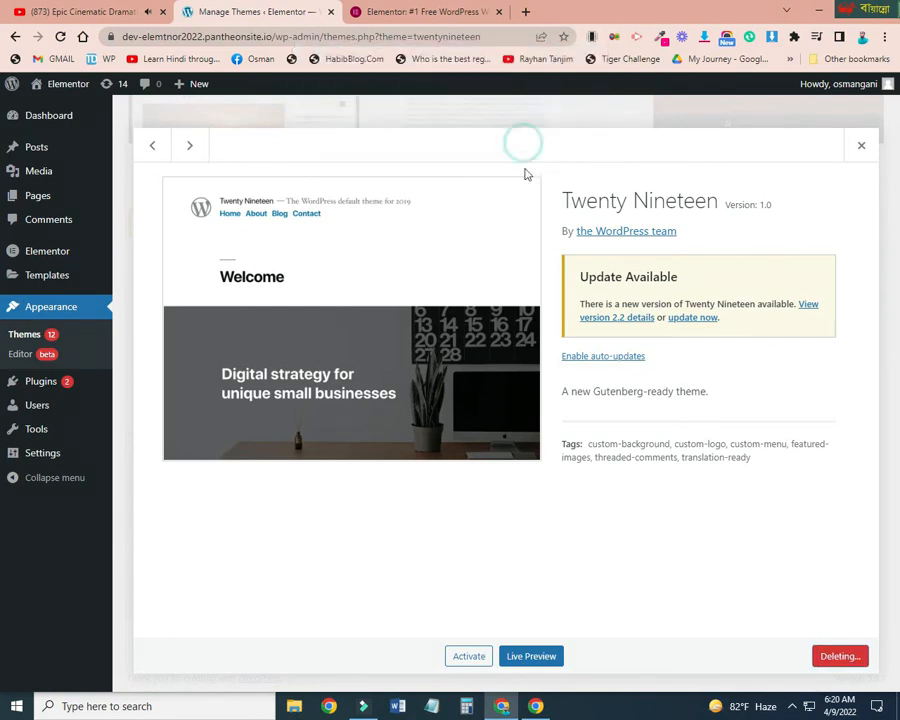
- Delete the unused Twenty Seventeen and Twenty Sixteen themes from the site
click(524, 196)
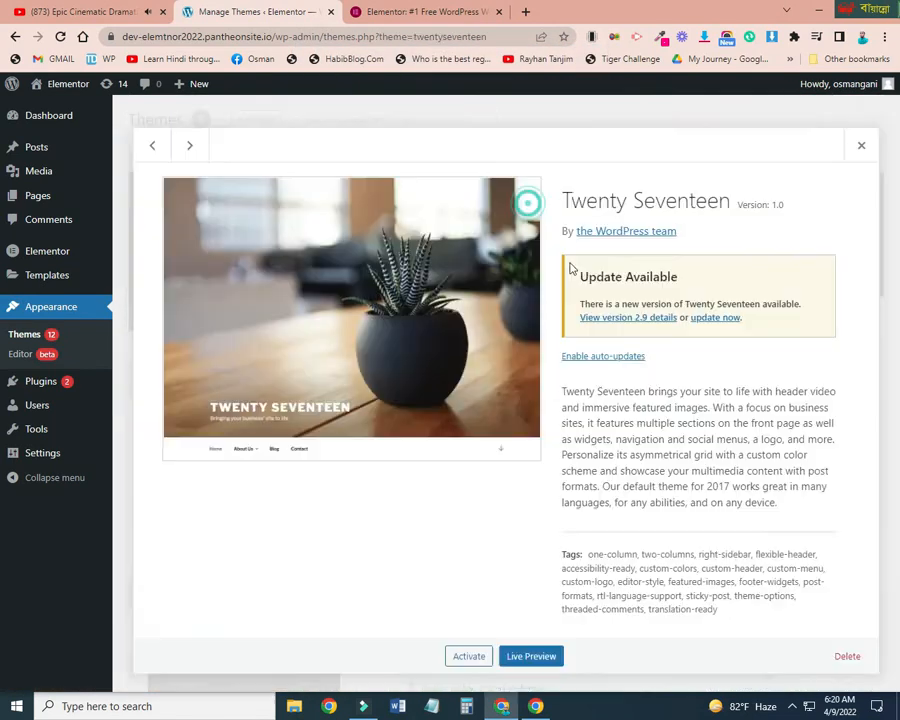
click(847, 657)
click(519, 145)
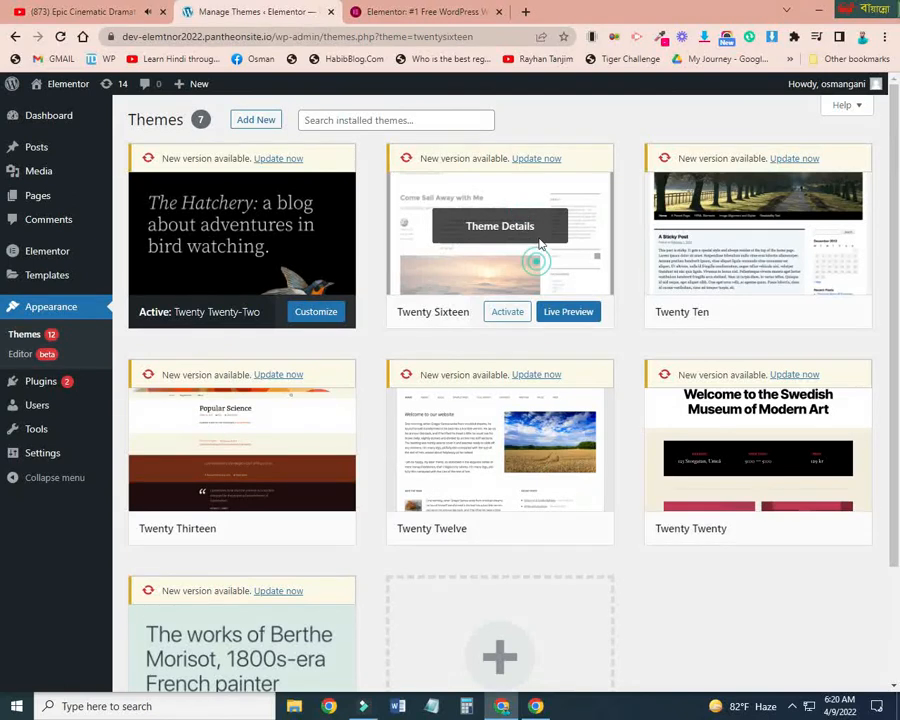
click(540, 243)
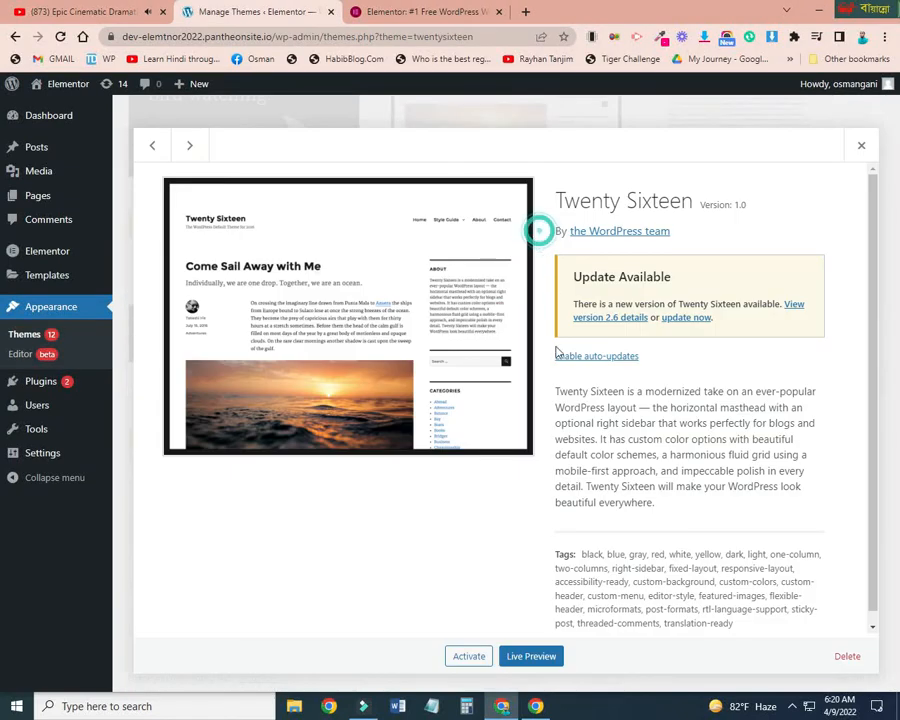
click(847, 656)
click(516, 143)
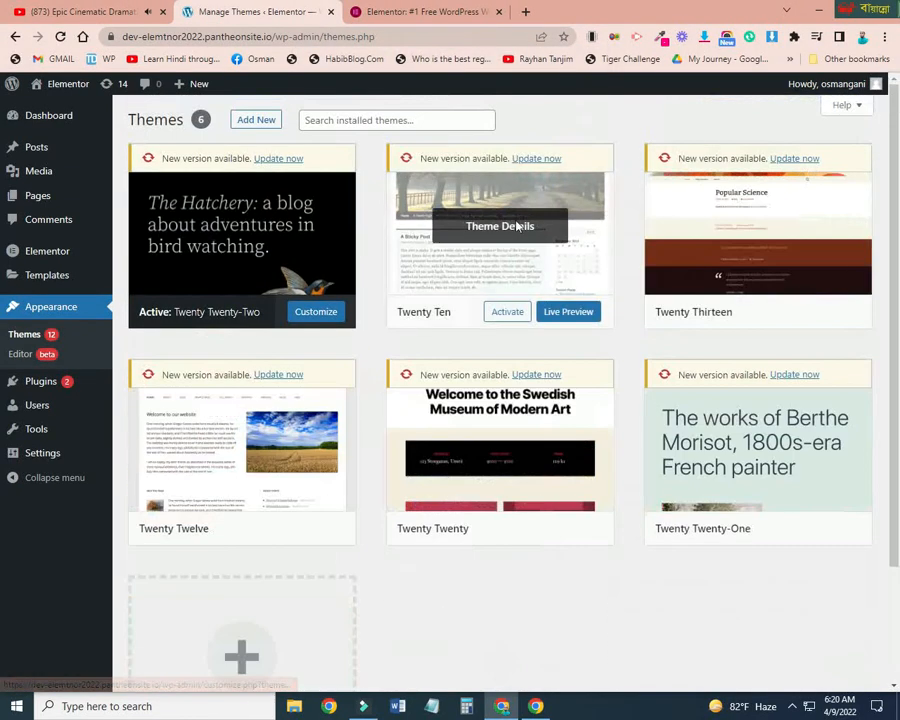
- Delete the unused Twenty Ten and Twenty Thirteen themes from the site
click(518, 228)
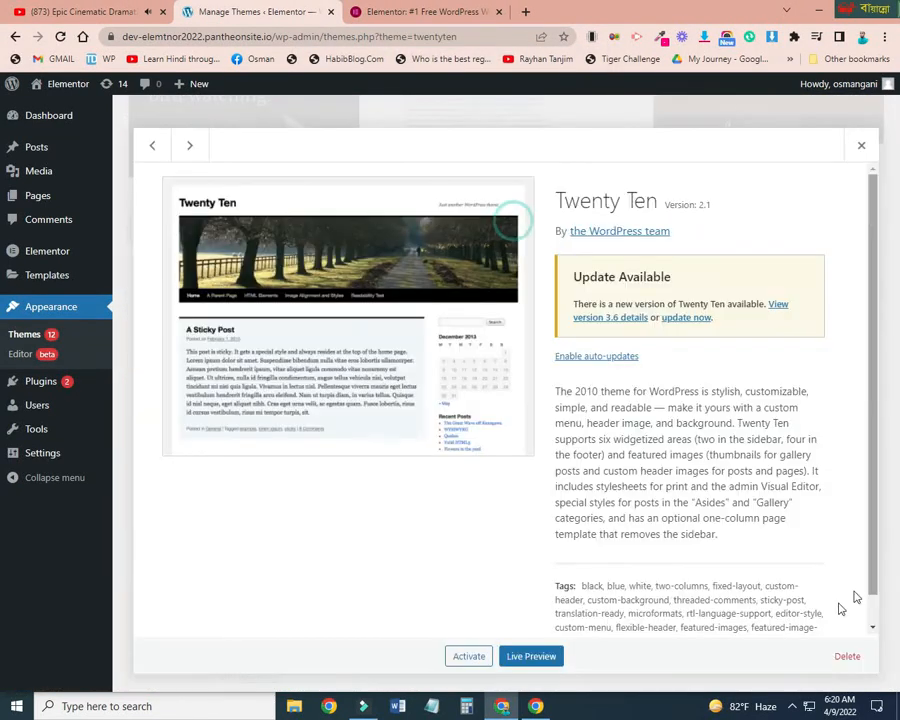
click(847, 656)
click(518, 144)
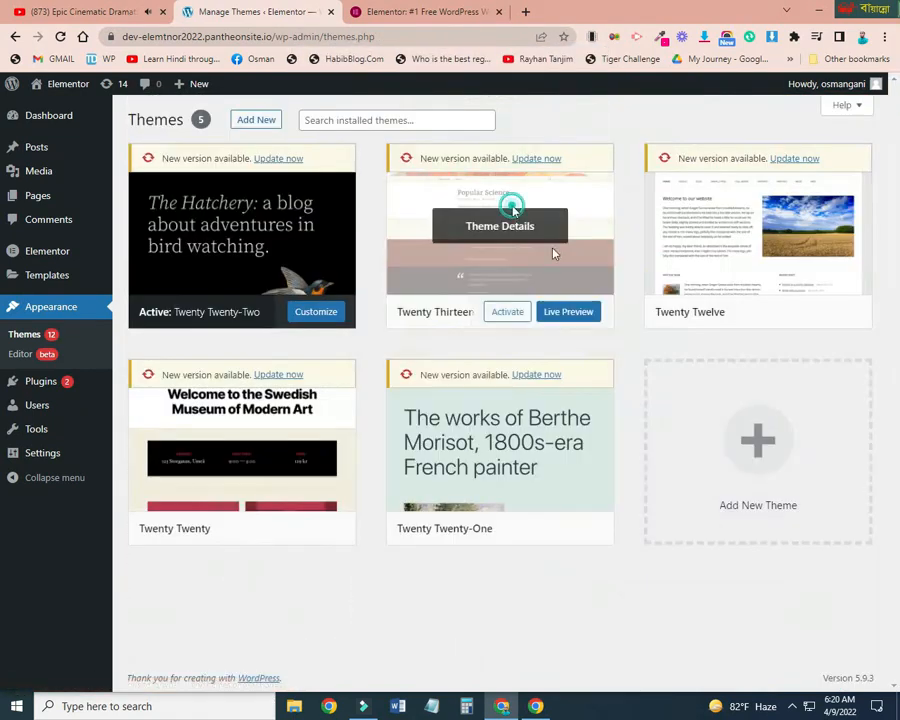
click(512, 205)
click(847, 650)
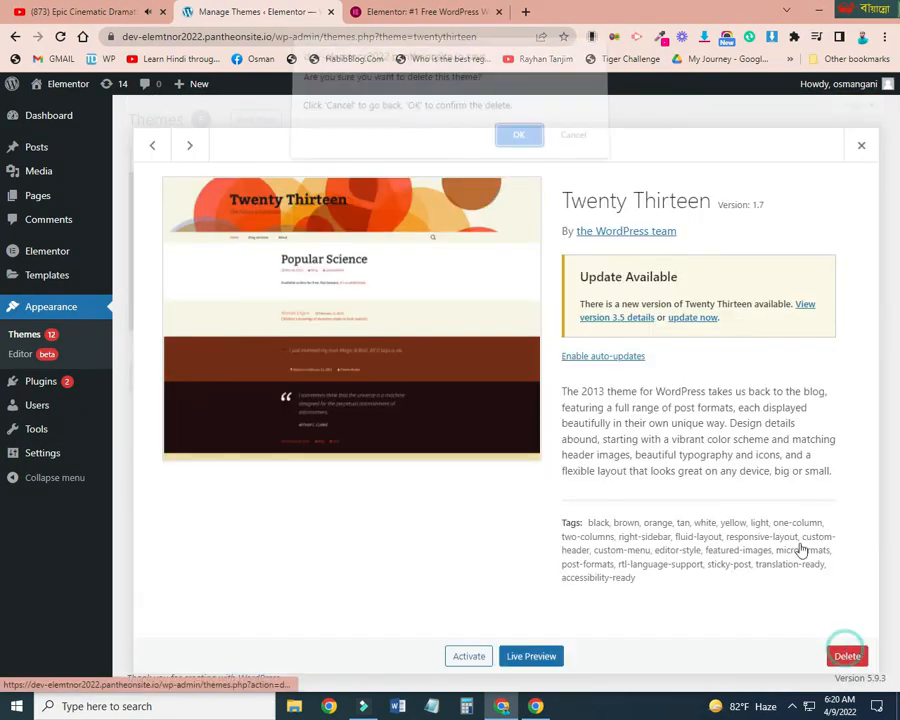
click(518, 144)
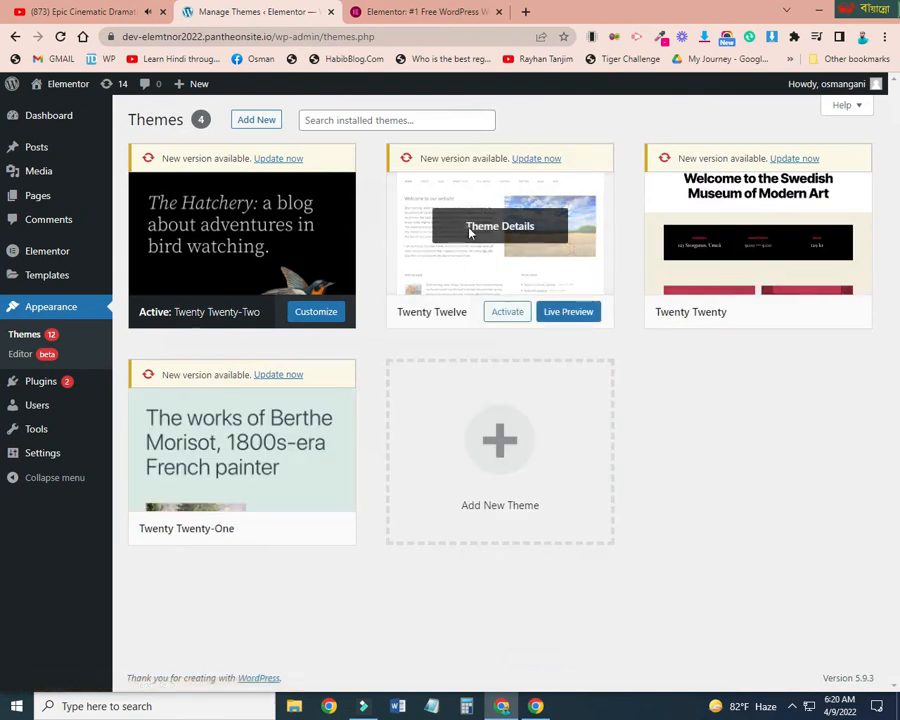
- Delete the unused Twenty Twelve theme from the site
click(470, 232)
click(847, 656)
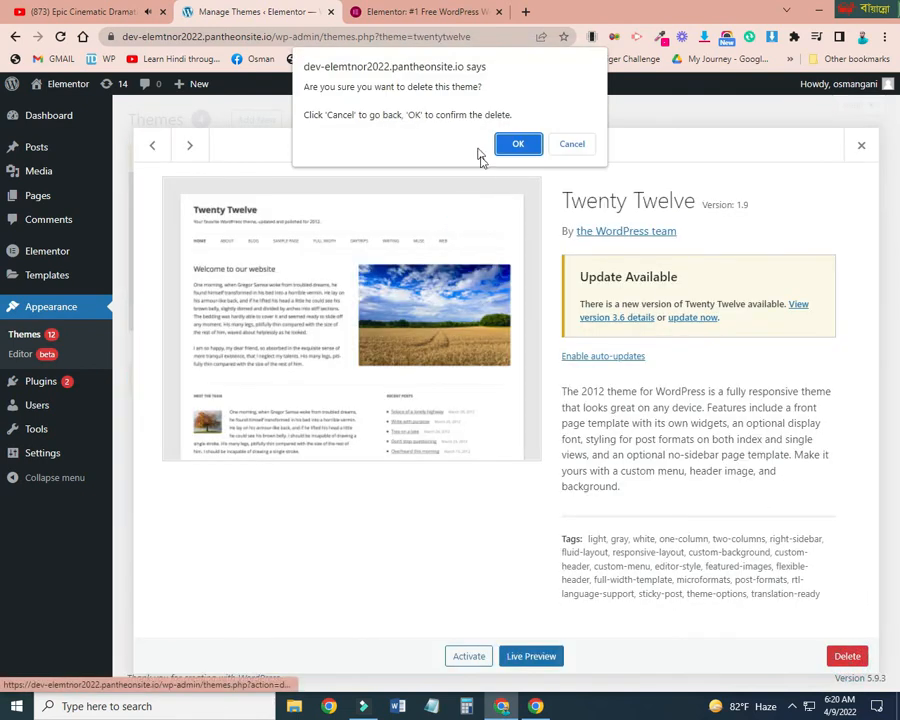
click(508, 147)
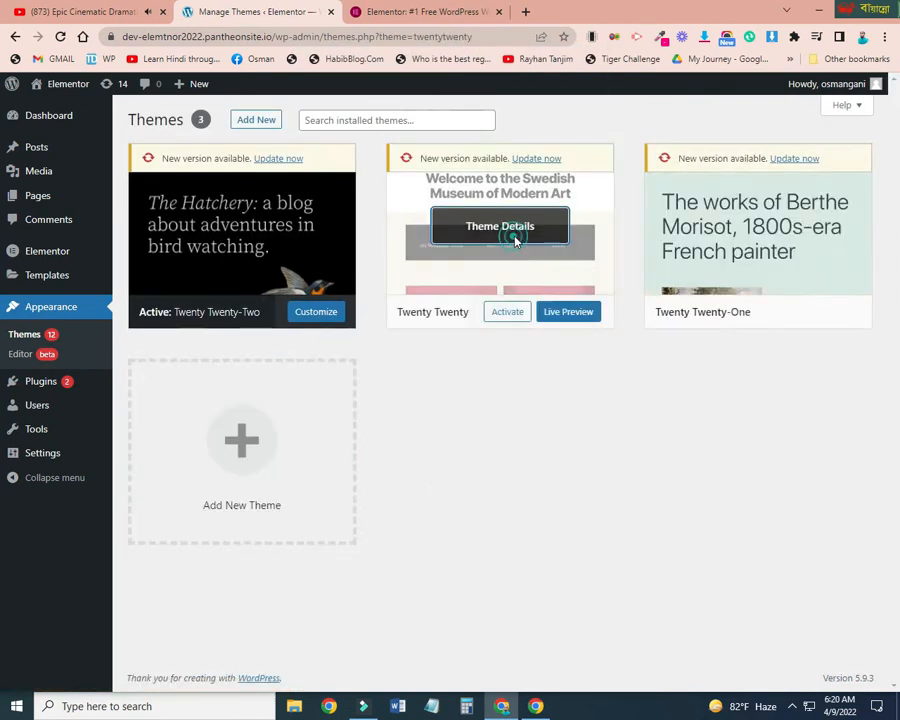
- Delete the unused Twenty Twenty and Twenty Twenty-One themes from the site
click(515, 241)
click(852, 656)
click(516, 144)
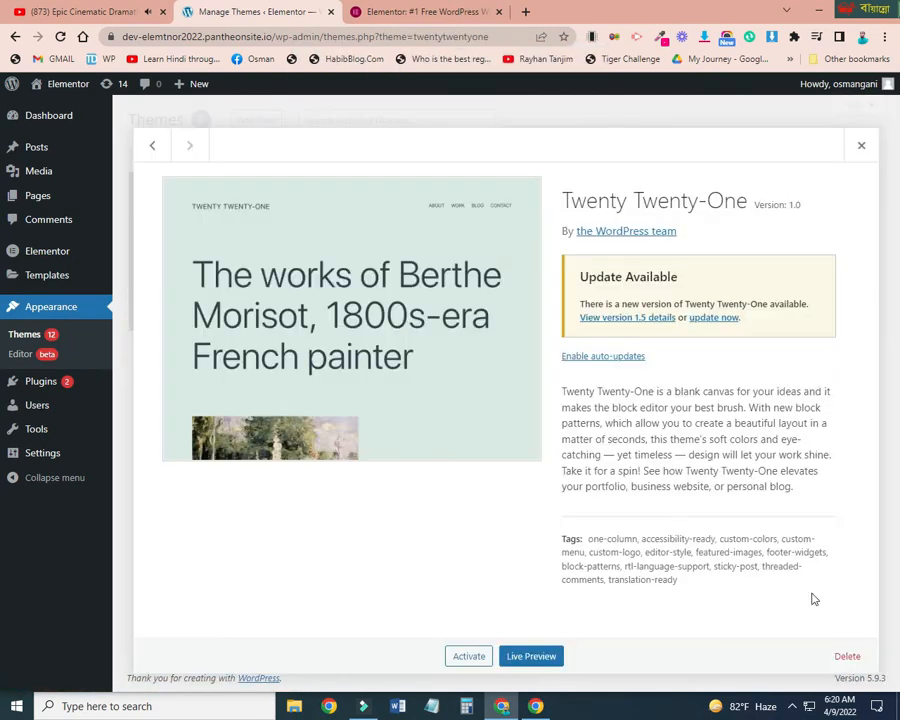
click(845, 656)
click(522, 150)
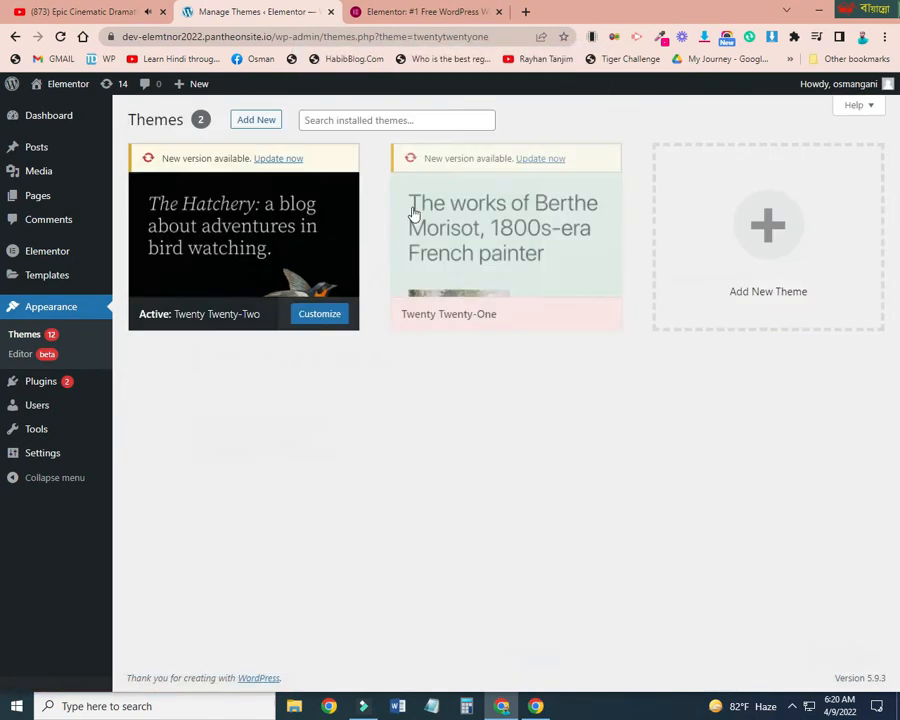
scroll(539, 248, up, 3)
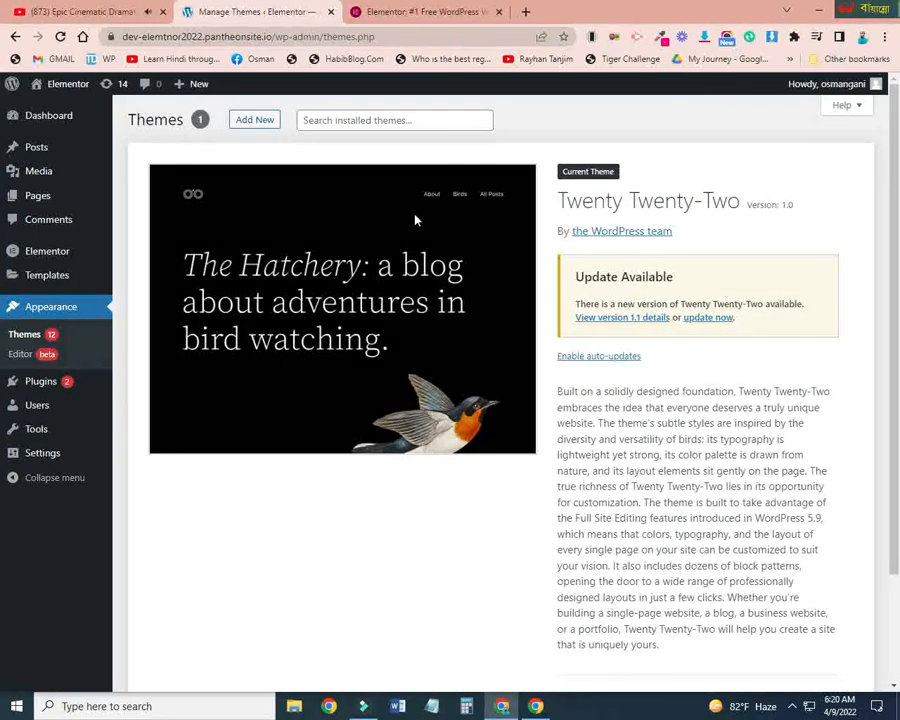
- Create a new page titled "Home" and publish it
mouse_move(52, 201)
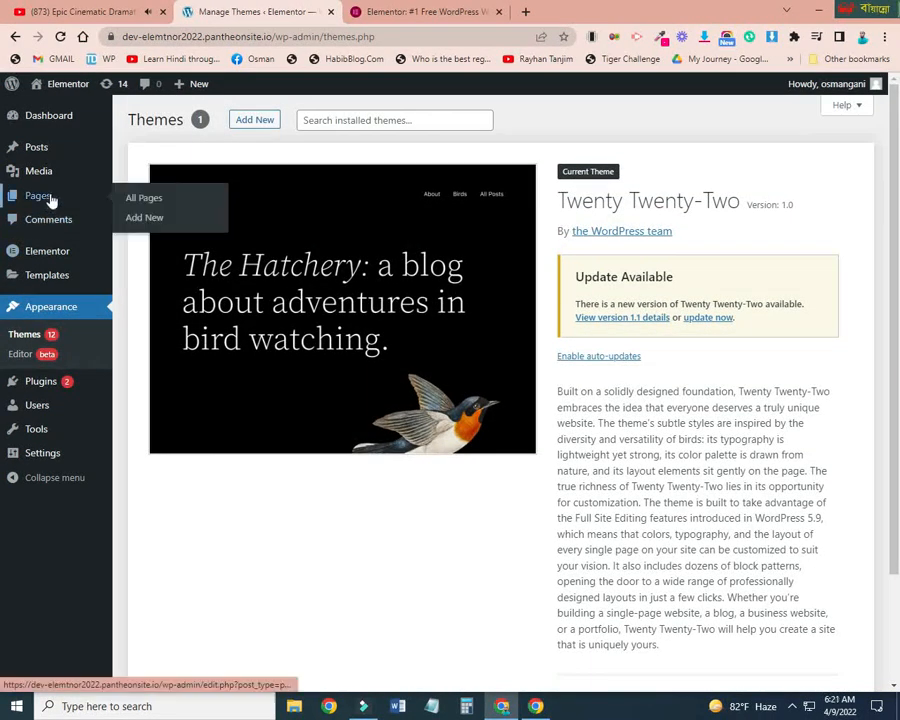
click(170, 220)
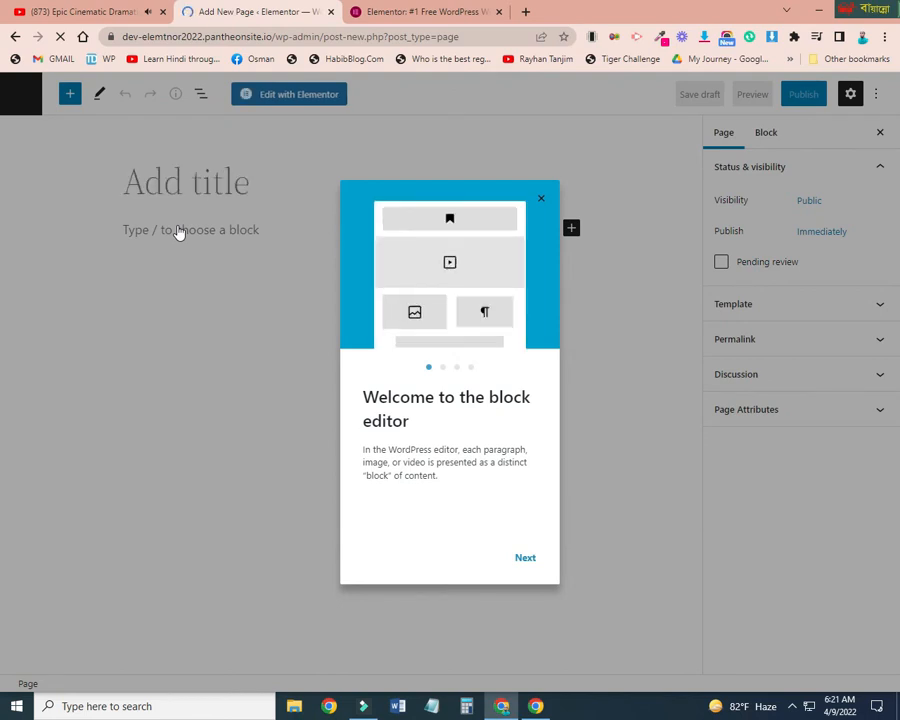
click(539, 203)
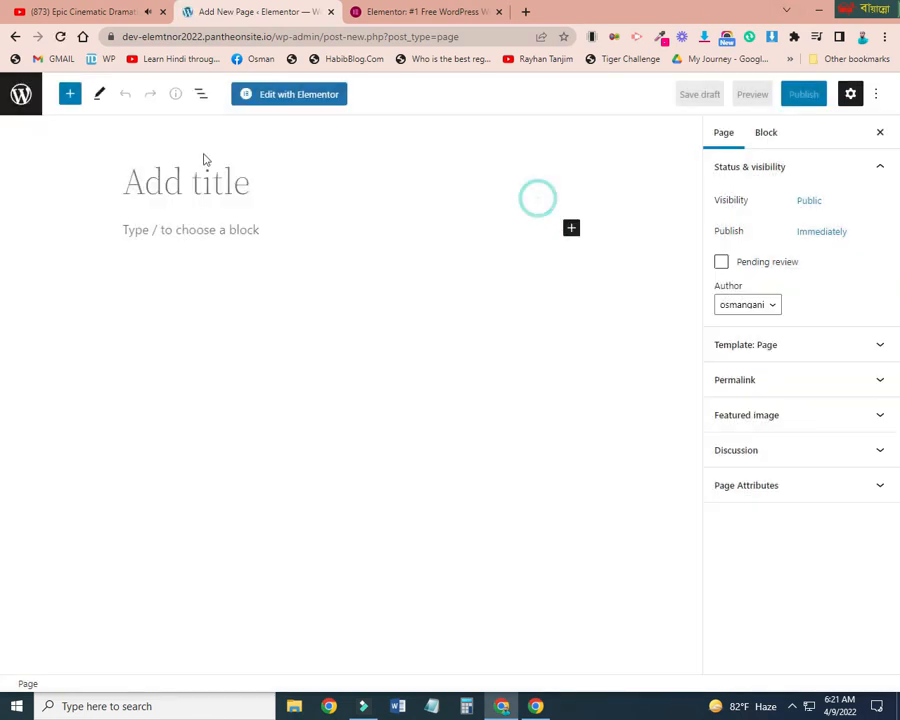
click(199, 177)
text(Home)
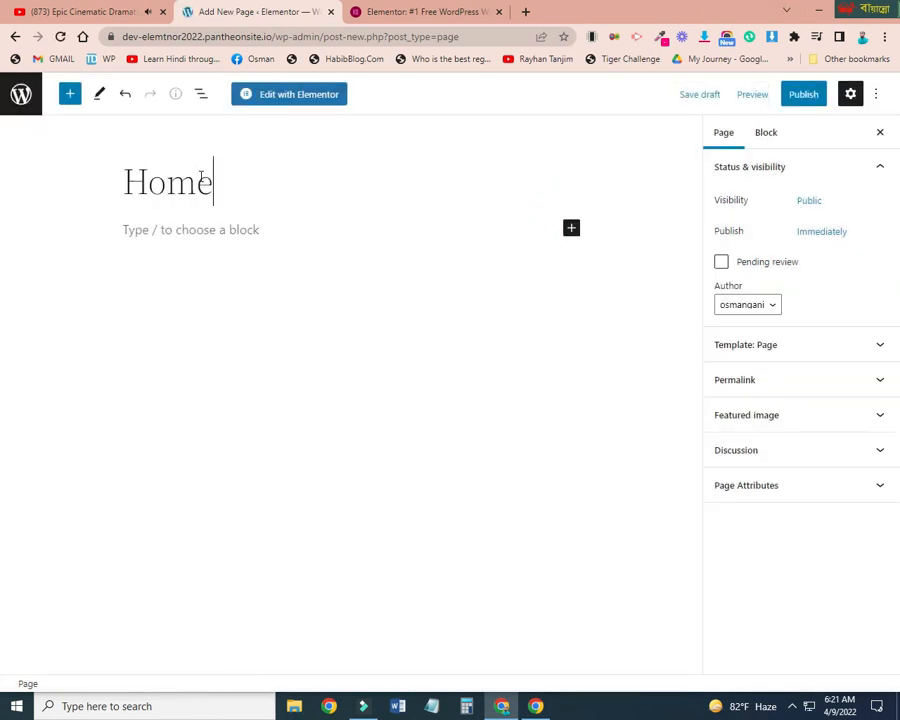
click(804, 94)
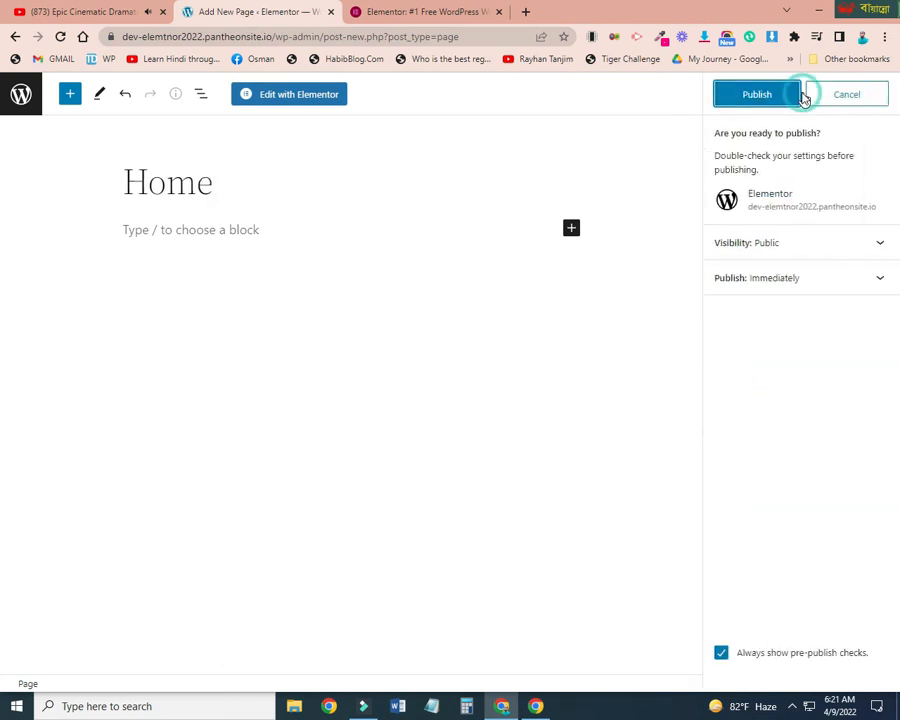
click(762, 98)
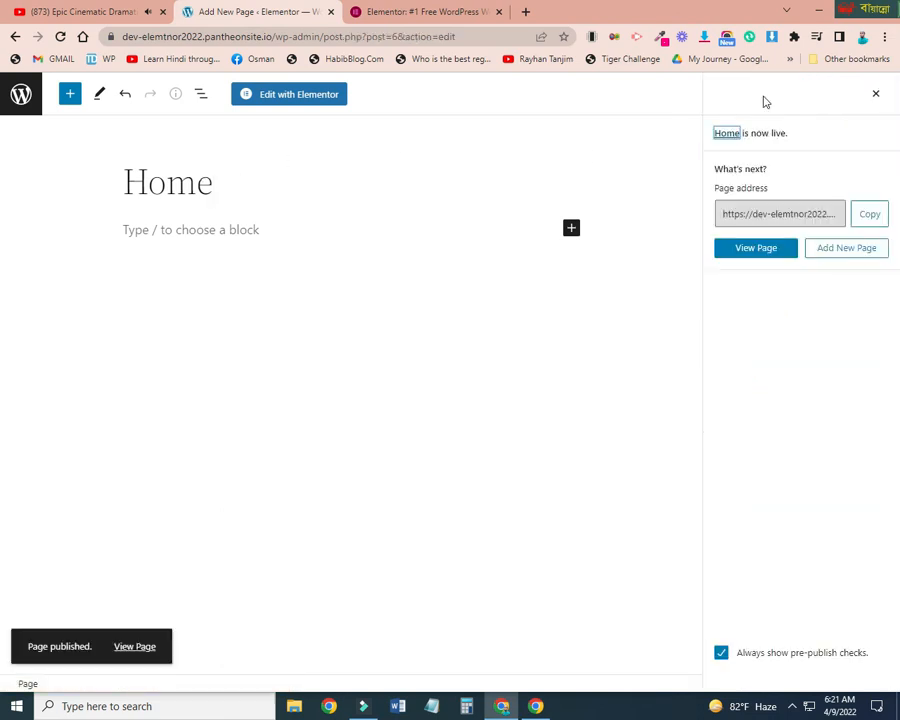
- Open the published Home page in a new browser tab and examine its header
right_click(761, 252)
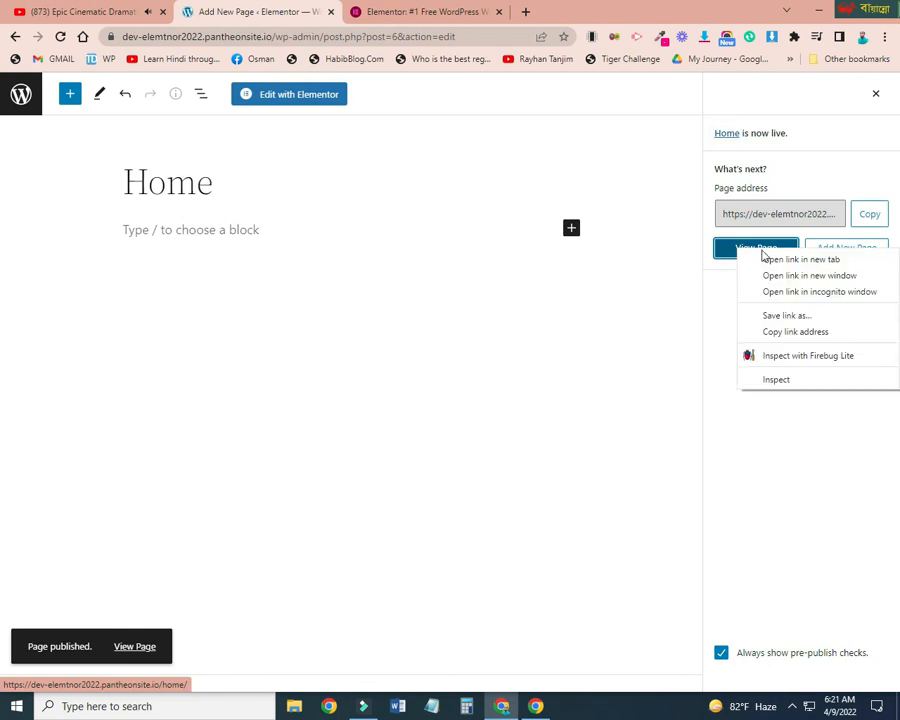
click(764, 260)
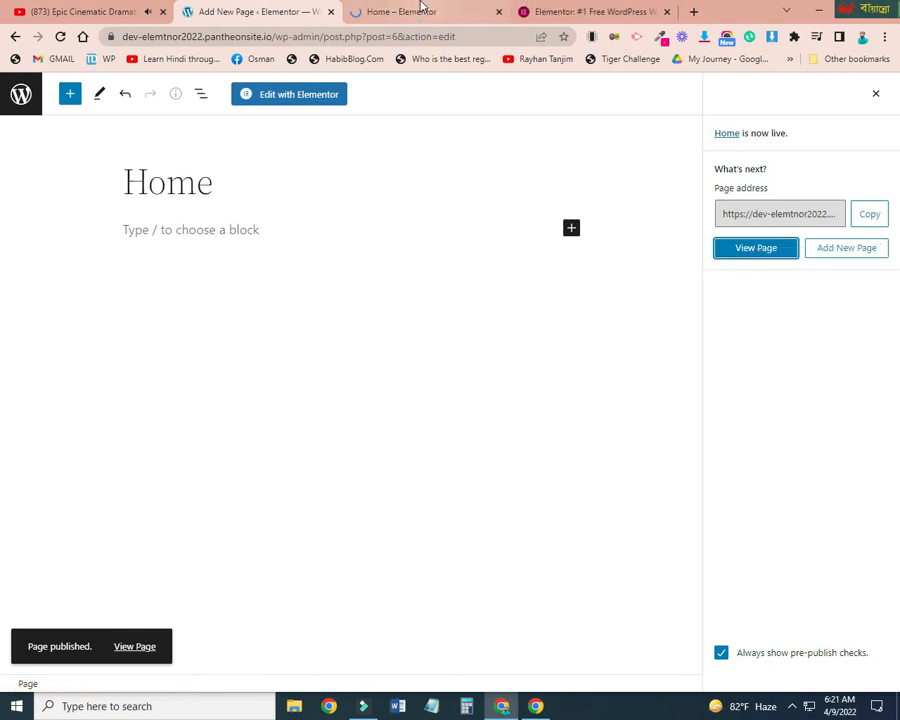
click(421, 8)
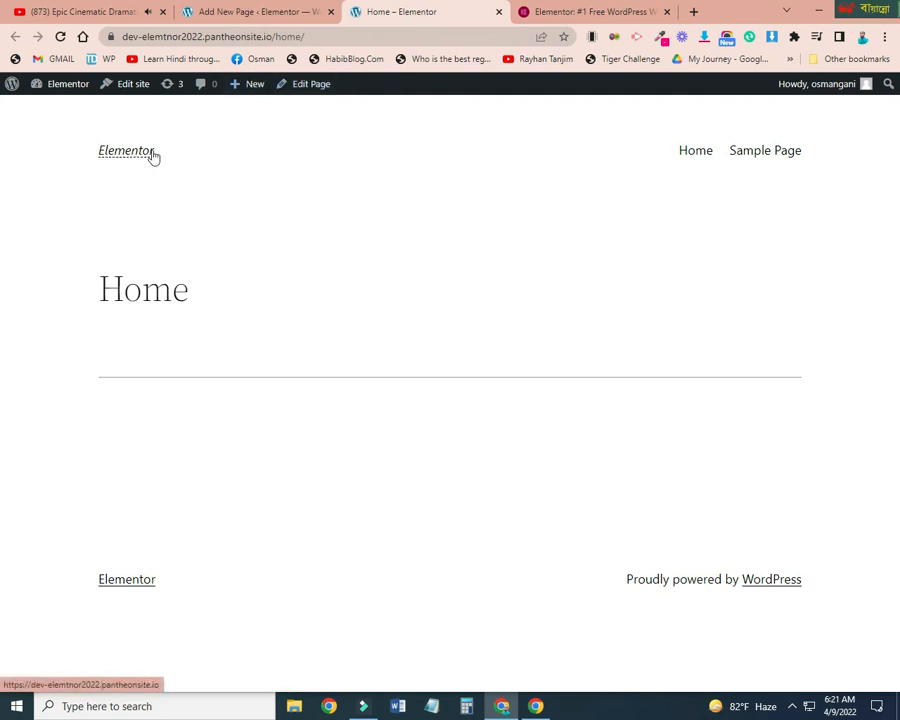
drag(265, 157, 430, 187)
click(331, 184)
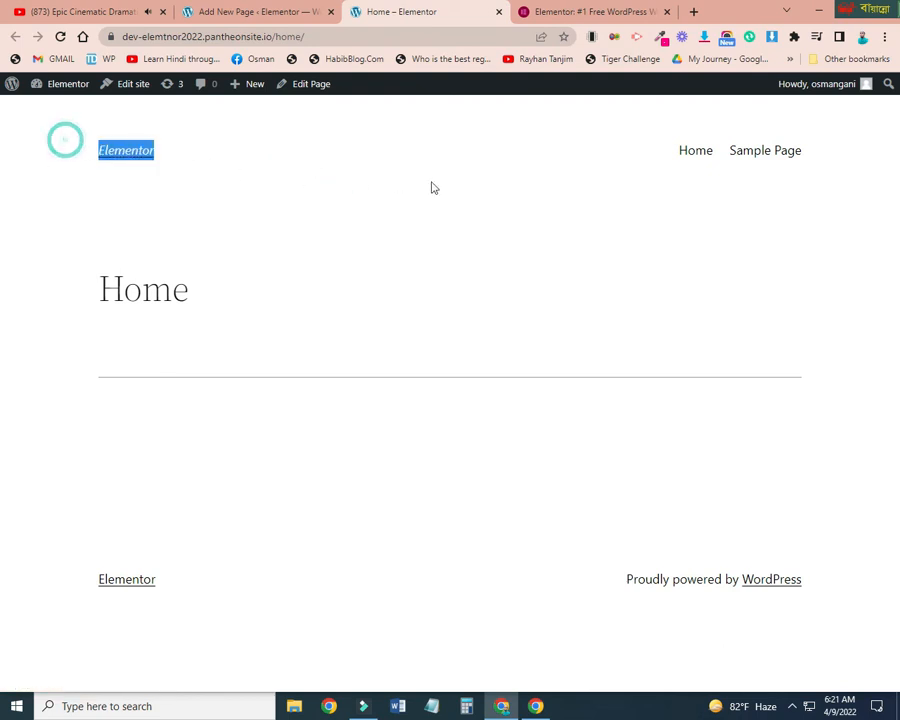
click(588, 185)
- Open the Home page in the Elementor editor and reload its live page to check for the Edit with Elementor link
click(248, 10)
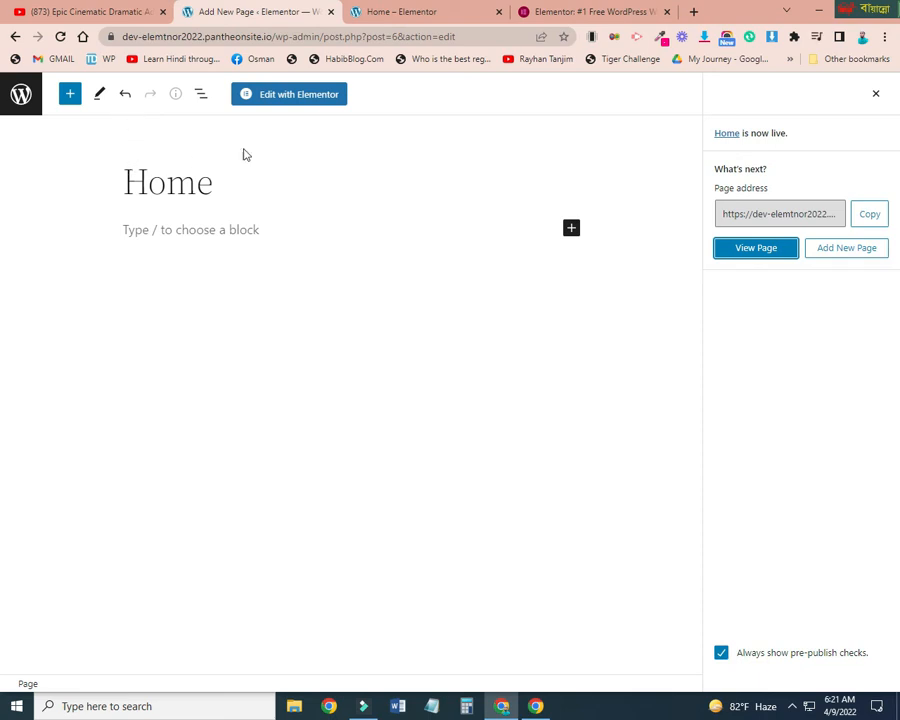
click(297, 96)
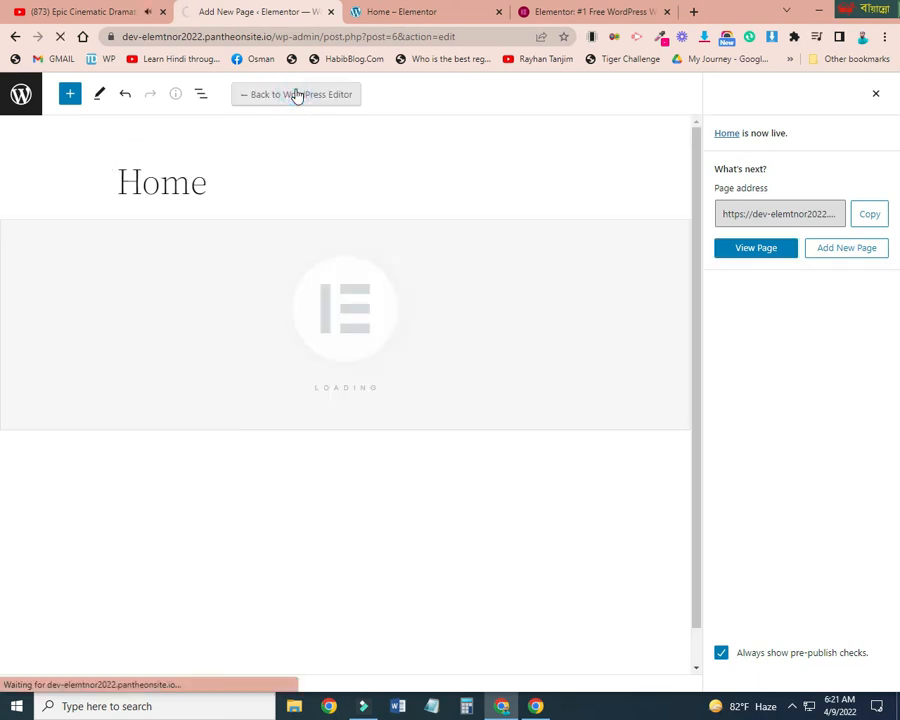
click(372, 14)
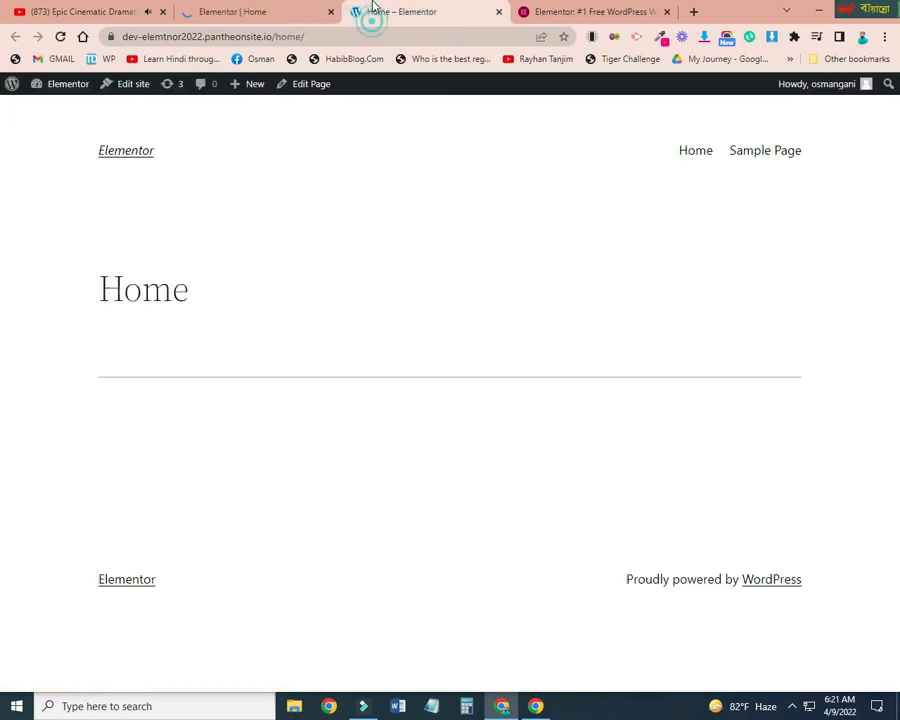
click(60, 36)
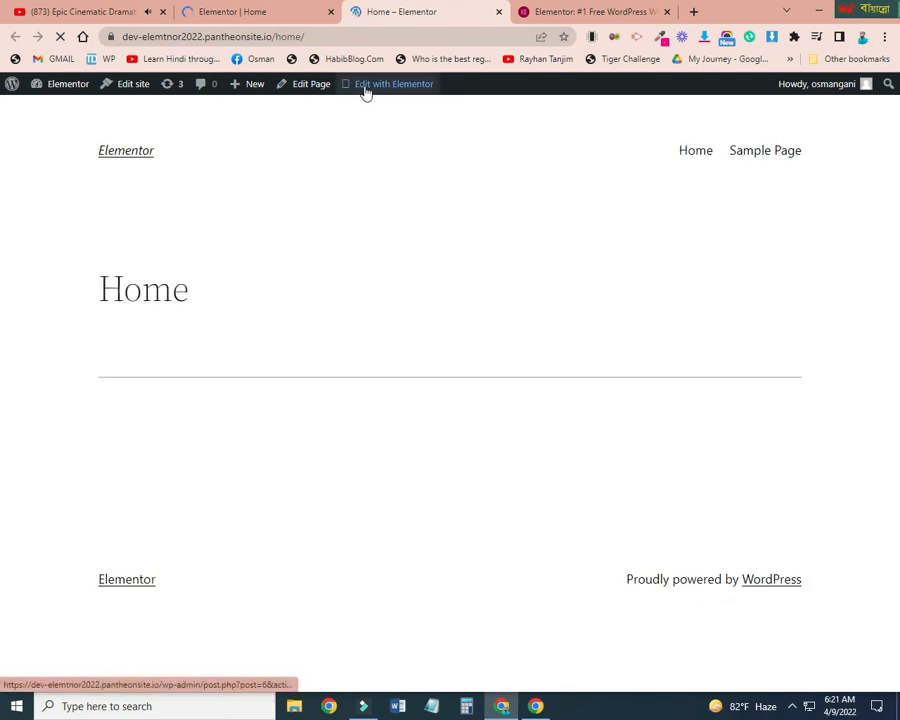
mouse_move(390, 91)
click(250, 9)
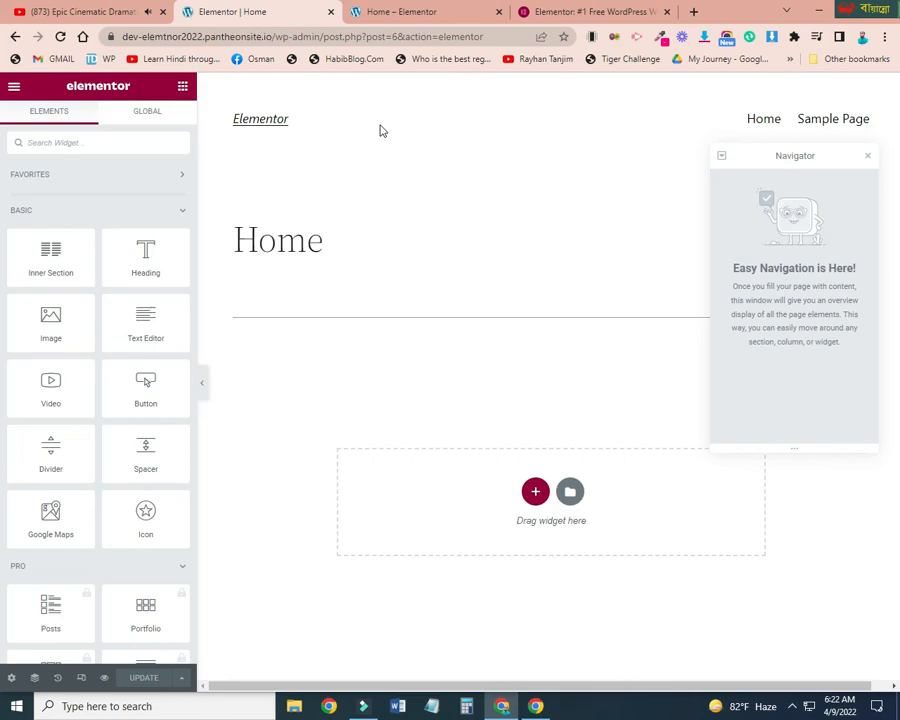
- Highlight Elementor's widget panel and the page's content area in turn with the screen-capture selection, discarding each capture
key(Print)
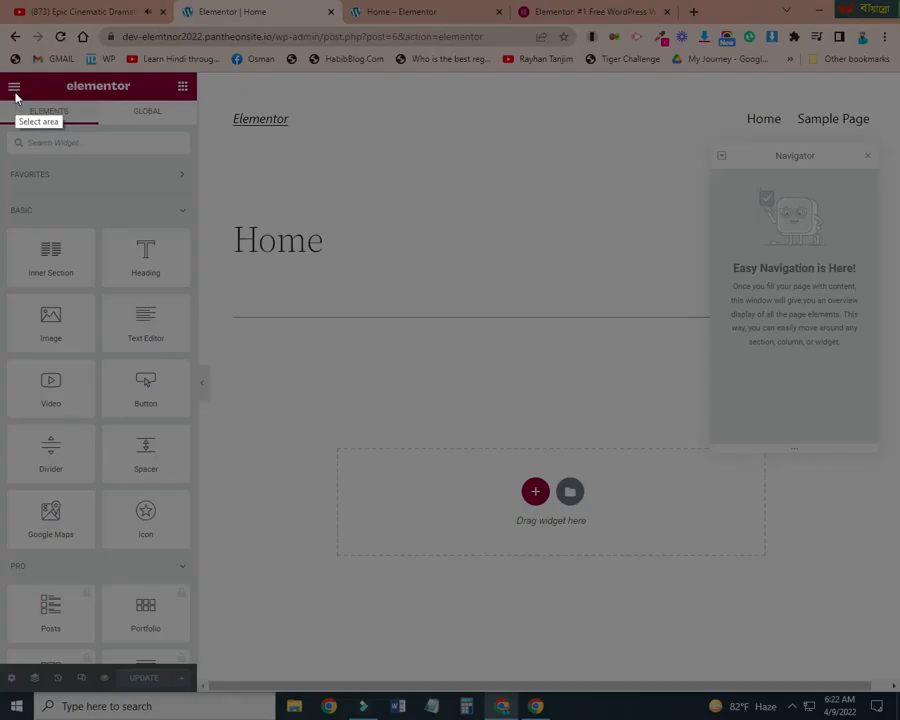
drag(0, 70, 196, 668)
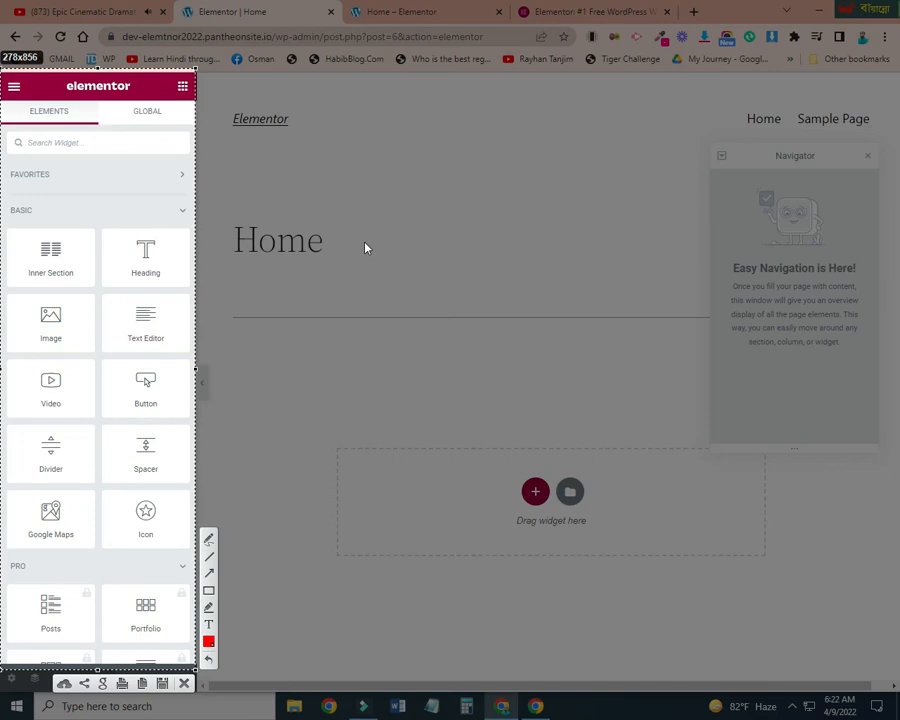
key(Escape)
key(Print)
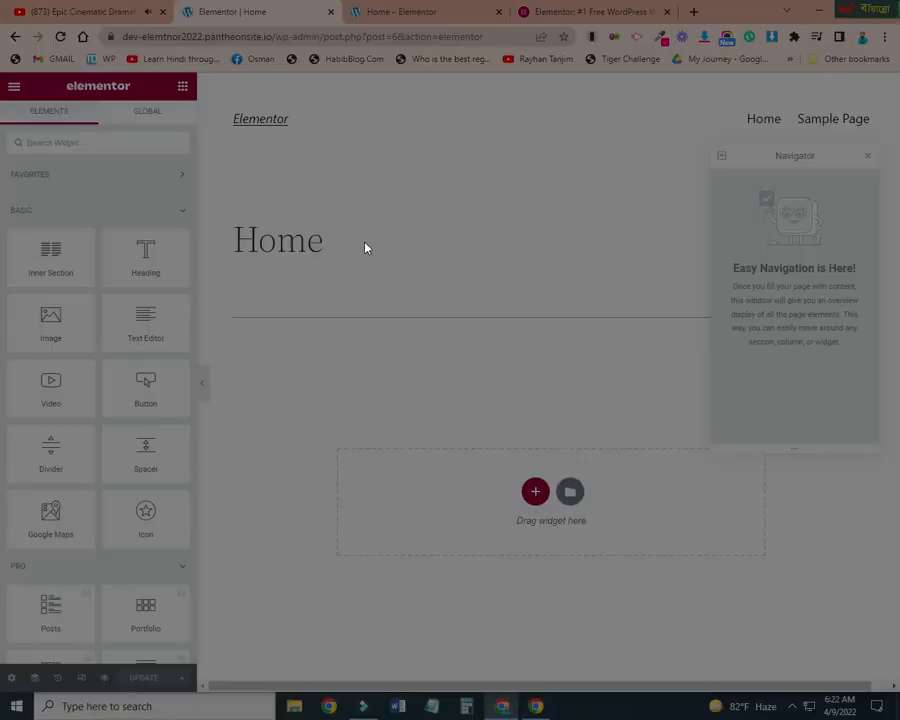
drag(236, 272, 876, 668)
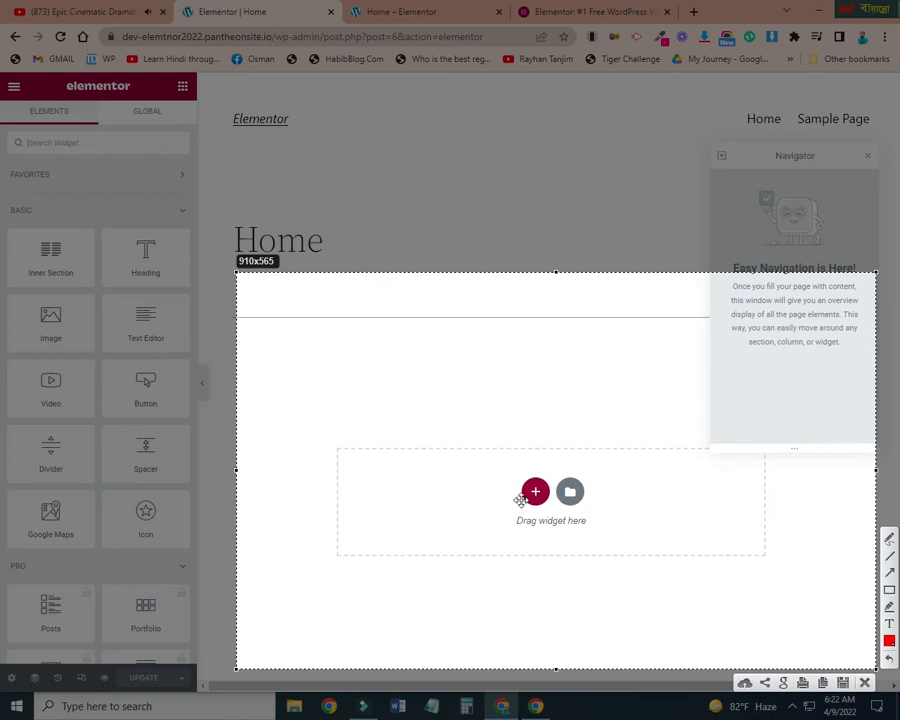
key(Escape)
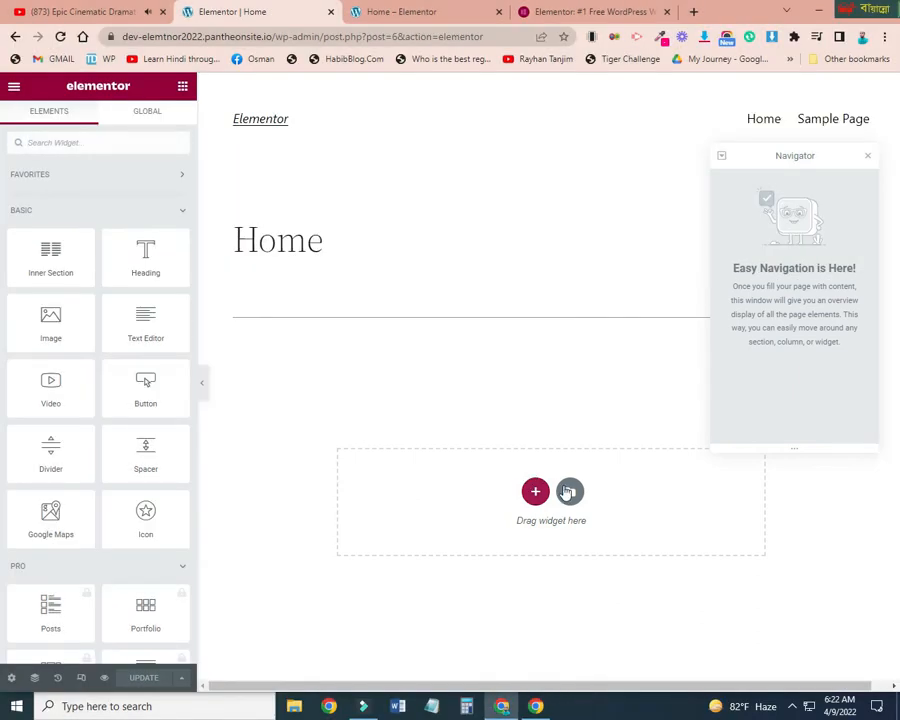
- Highlight the add-section and add-template controls, and the editor's settings and update bar, with screen-capture selections, discarding each one
key(Print)
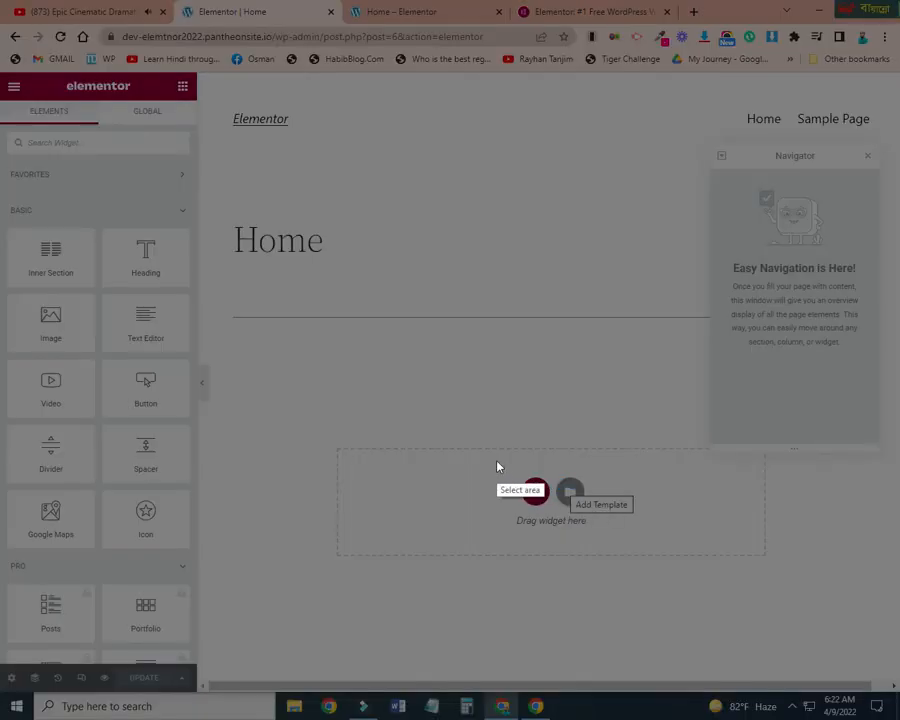
drag(497, 461, 657, 527)
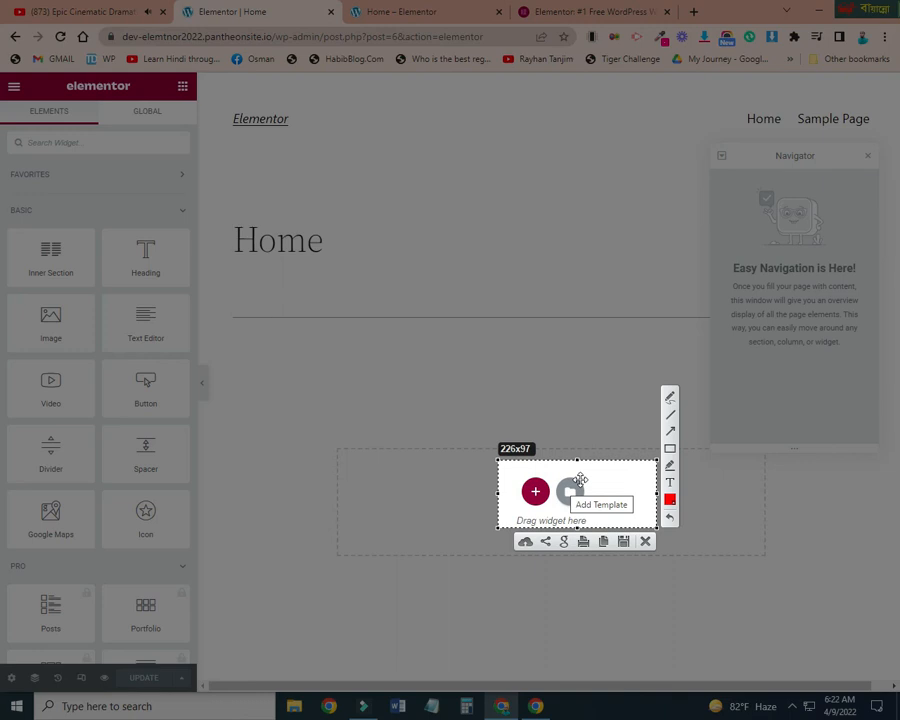
key(Escape)
scroll(406, 506, down, 2)
scroll(76, 642, down, 1)
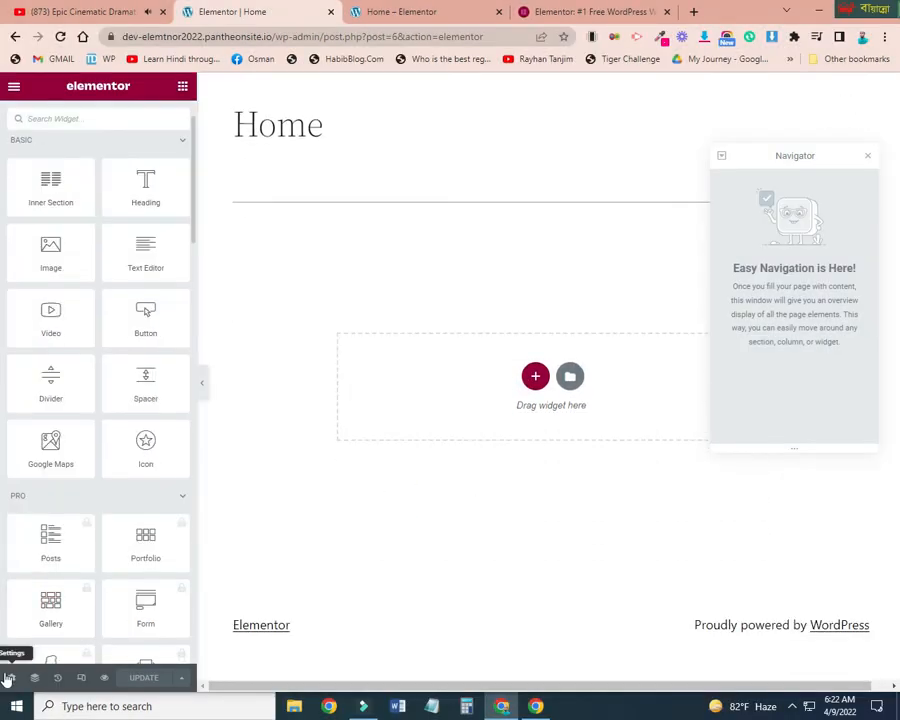
key(Print)
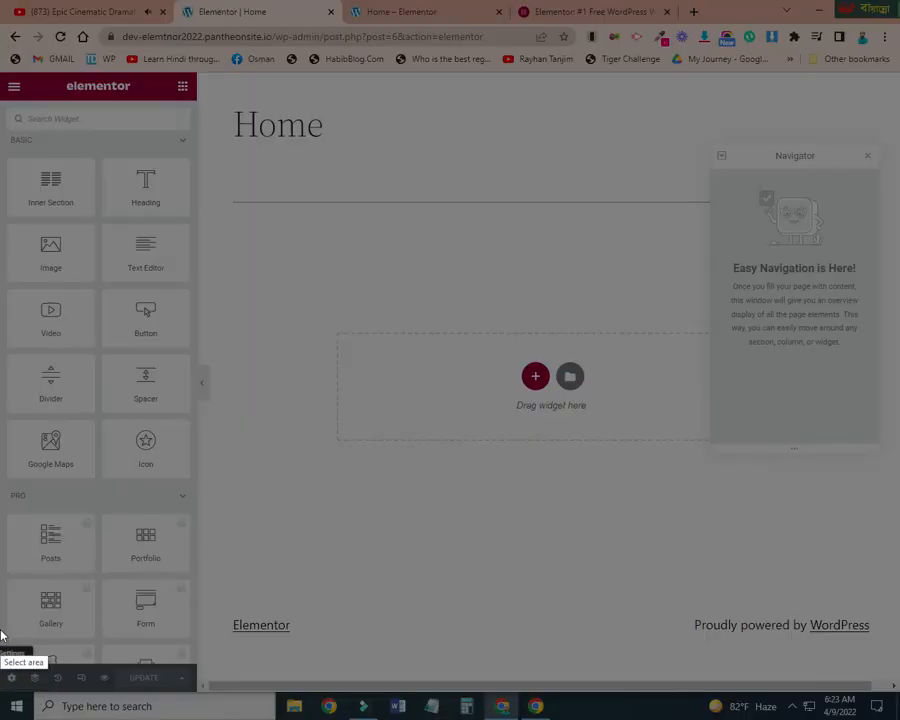
drag(3, 640, 224, 692)
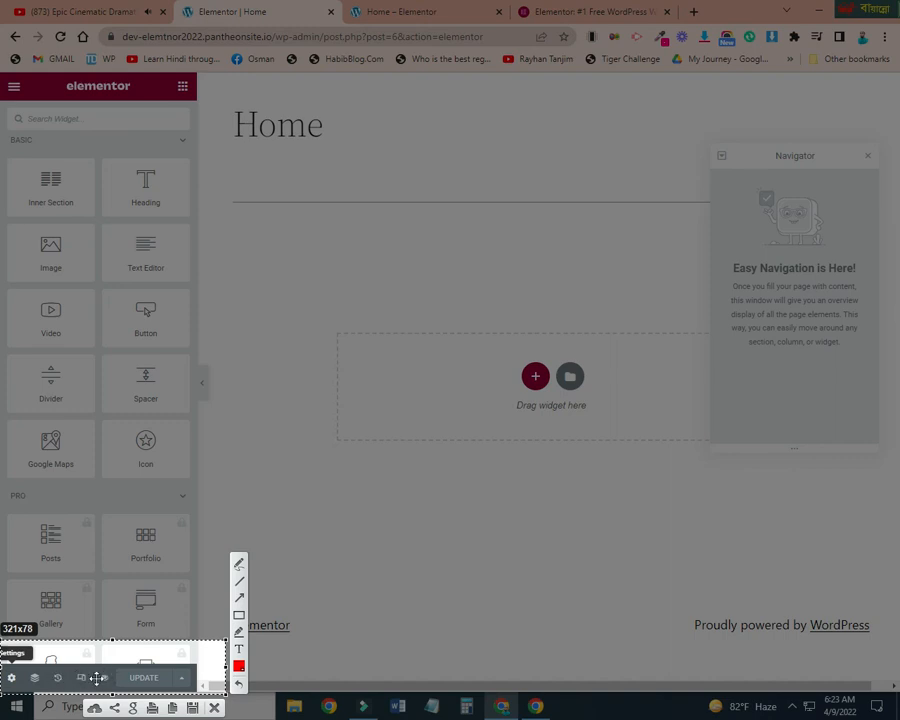
key(Escape)
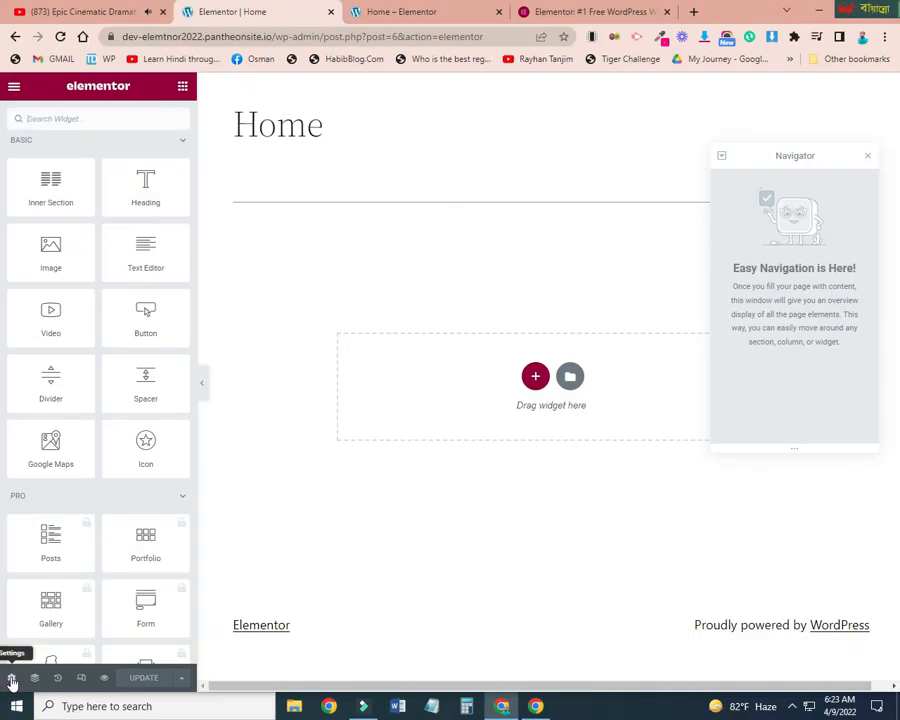
- Close the Navigator and bring up the column structure choices for a new section
scroll(325, 471, up, 2)
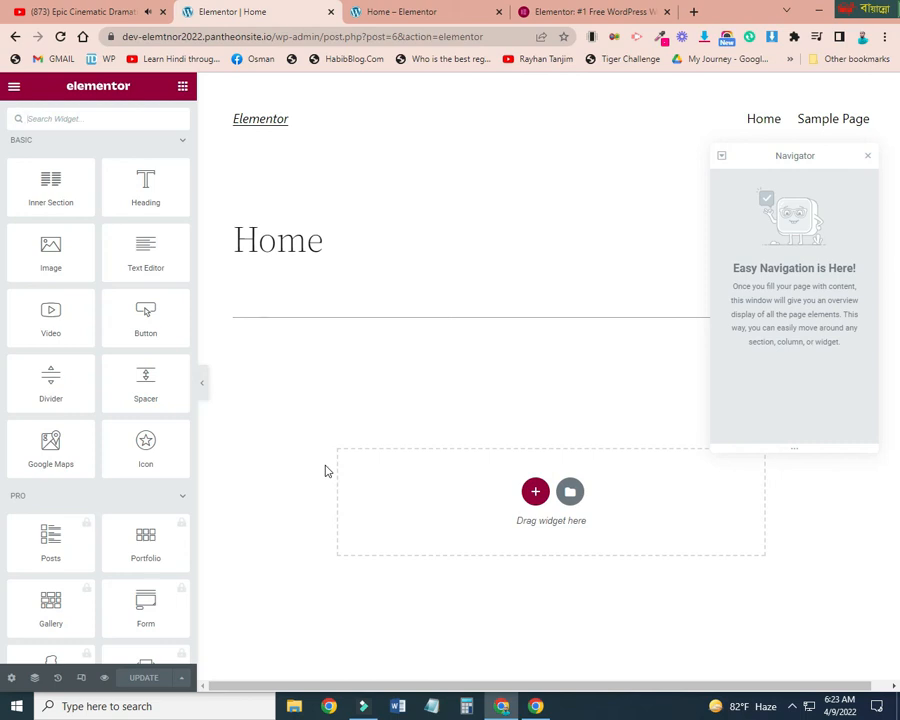
click(867, 155)
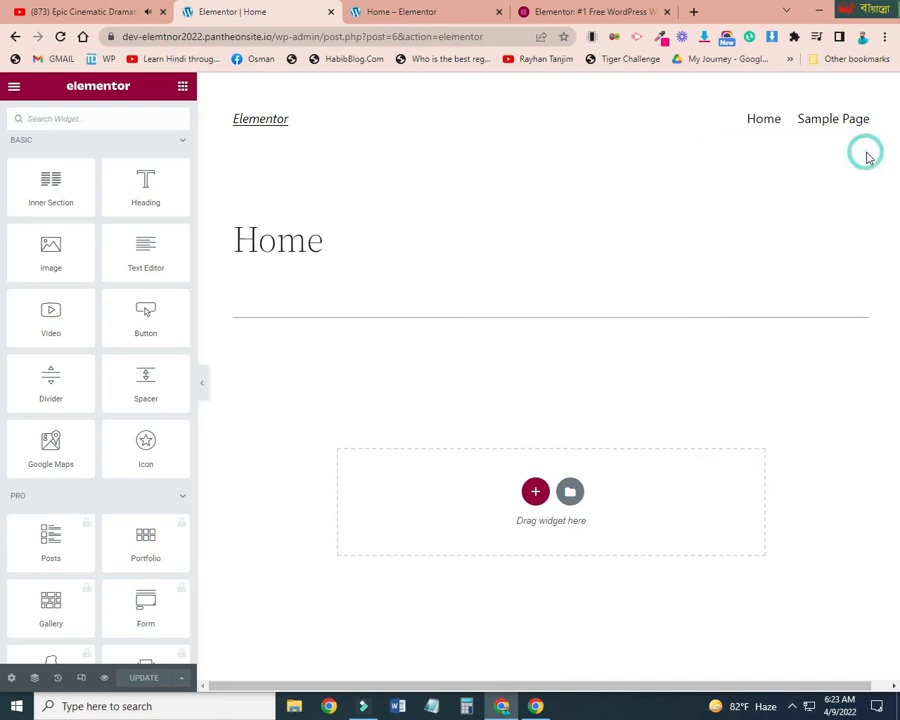
click(533, 489)
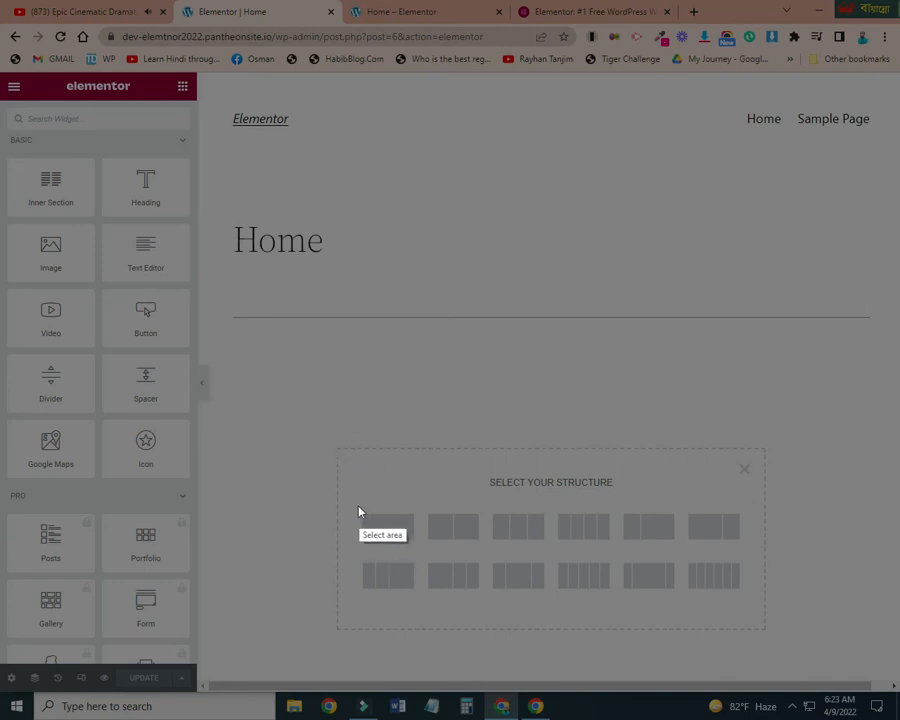
- Highlight the single-column choice, other section structures and the whole structure grid with the screen-capture selection, discarding the captures
drag(351, 506, 430, 546)
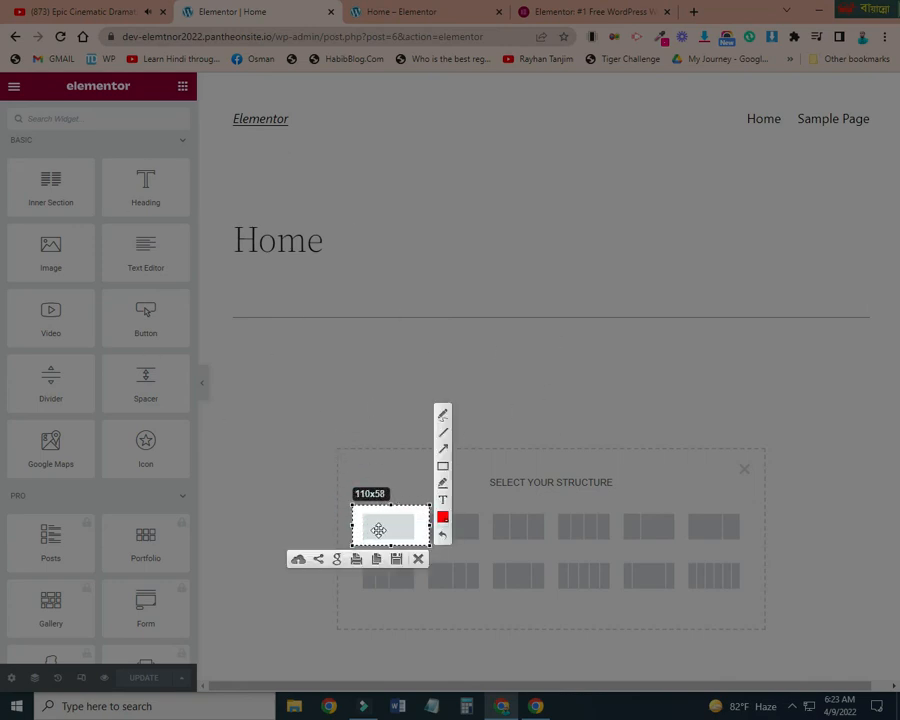
mouse_move(378, 524)
mouse_down()
mouse_move(640, 516)
mouse_move(622, 516)
mouse_move(629, 528)
mouse_move(626, 520)
mouse_move(676, 512)
mouse_move(698, 519)
mouse_up()
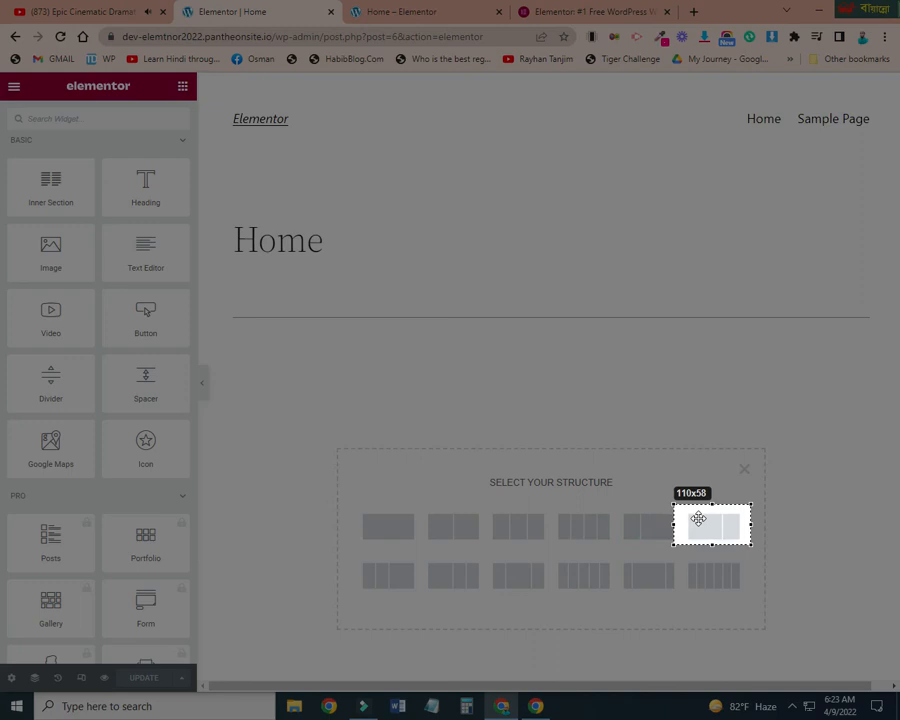
drag(698, 519, 376, 508)
drag(425, 533, 744, 614)
drag(648, 567, 569, 497)
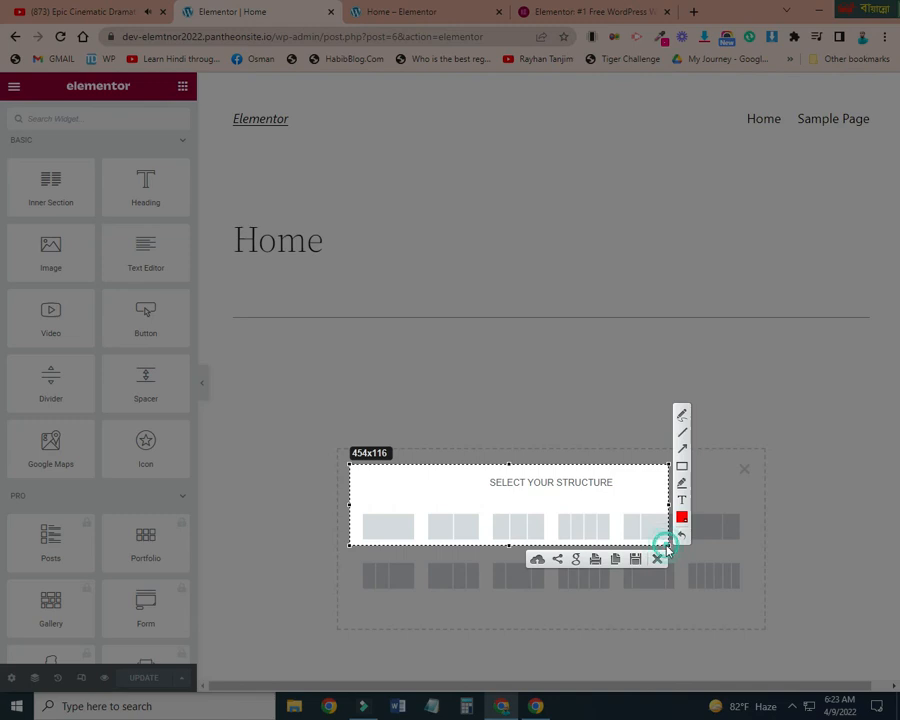
drag(665, 543, 750, 594)
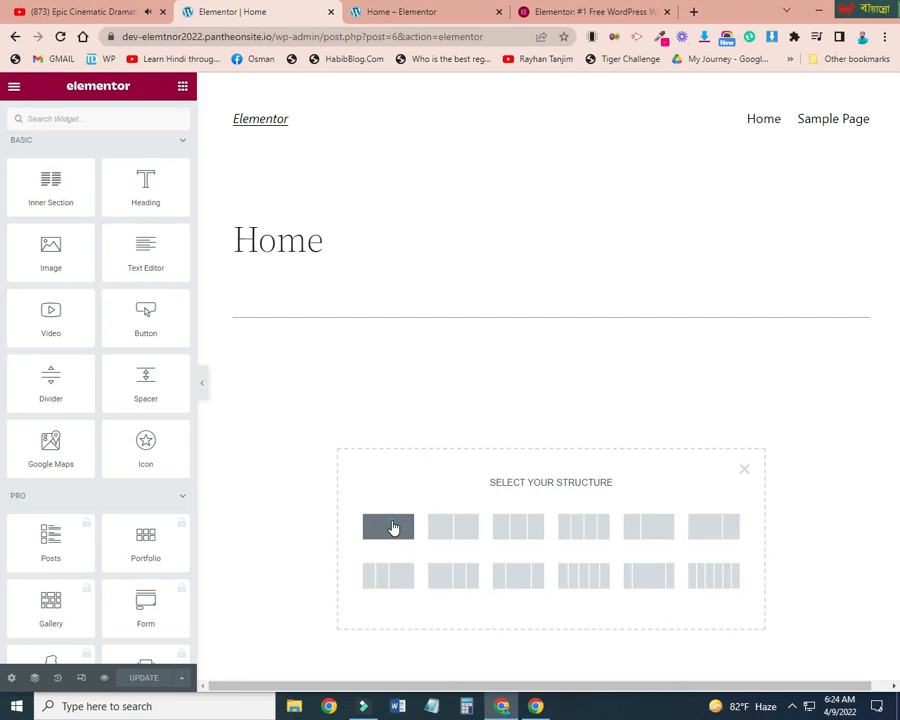
- Insert a one-column section, and open and dismiss the extra add-section area above it
click(393, 524)
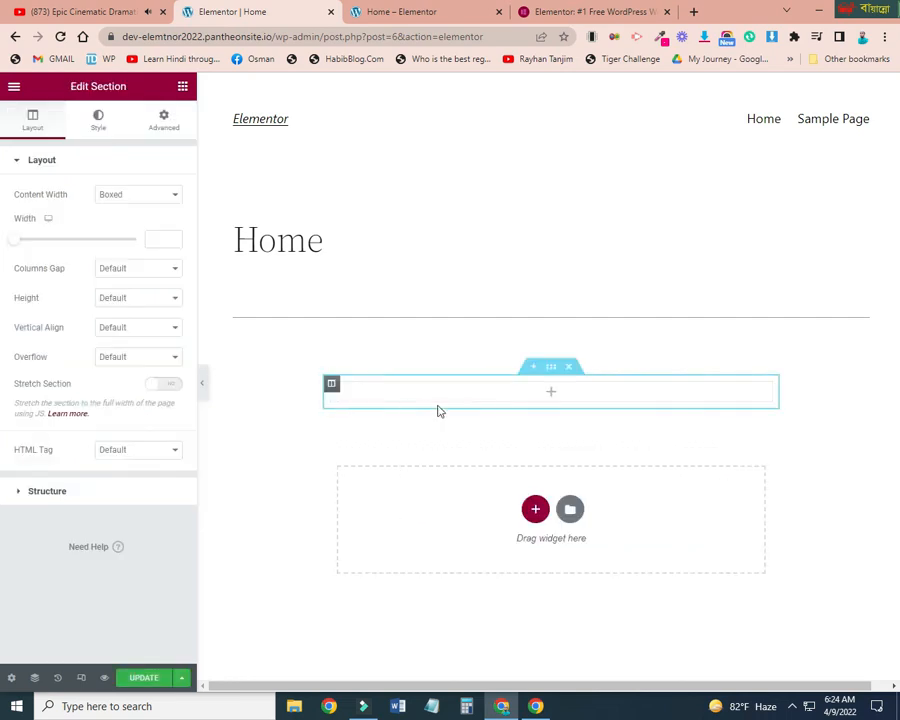
click(548, 369)
click(531, 369)
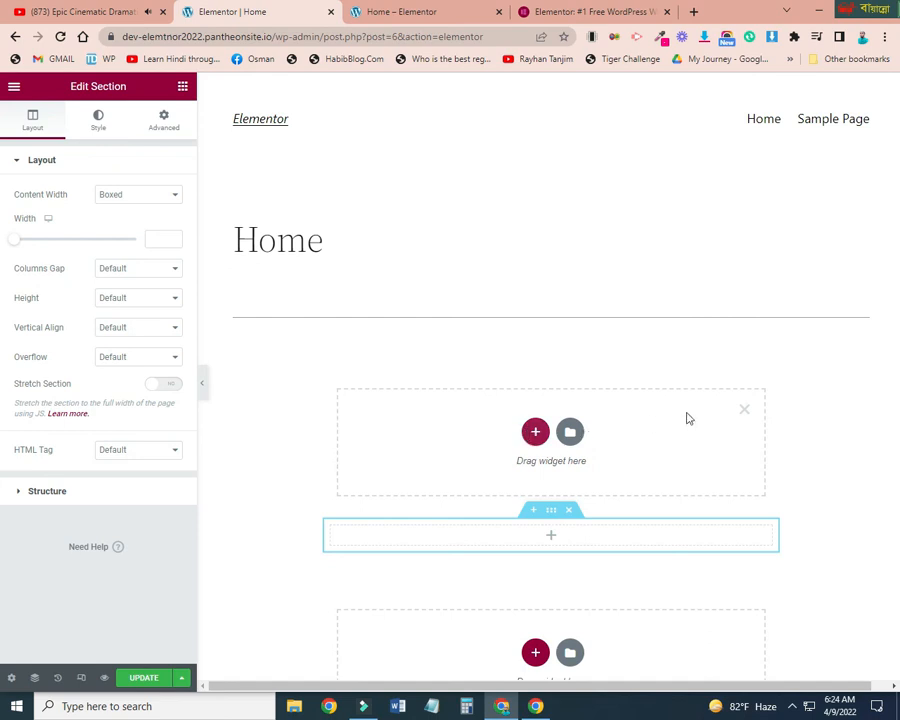
click(745, 408)
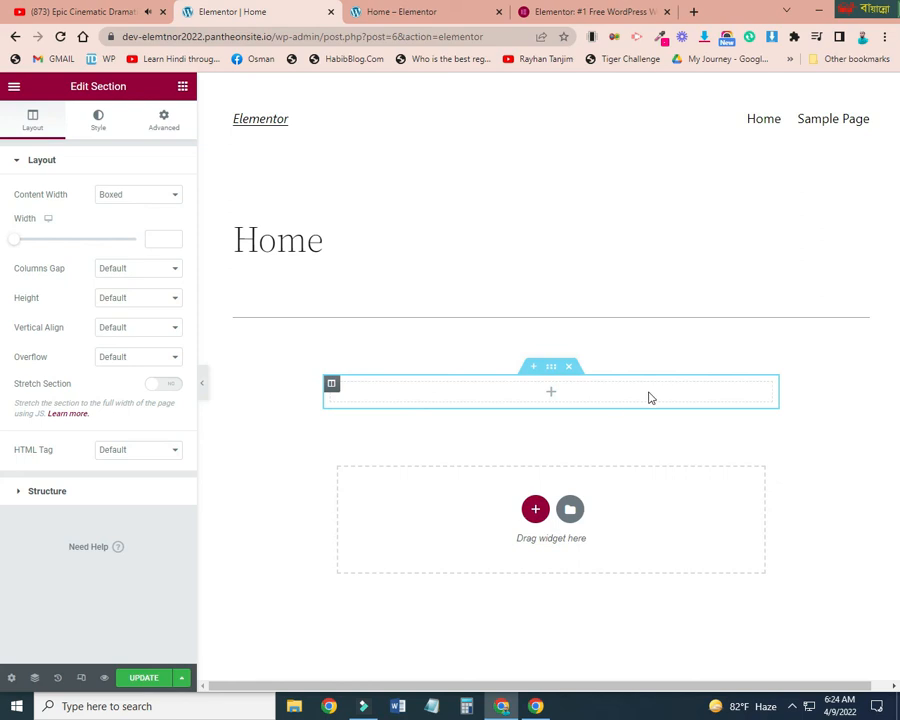
- Set the section's Content Width to Full Width, switching back to Boxed once to compare the two
click(134, 195)
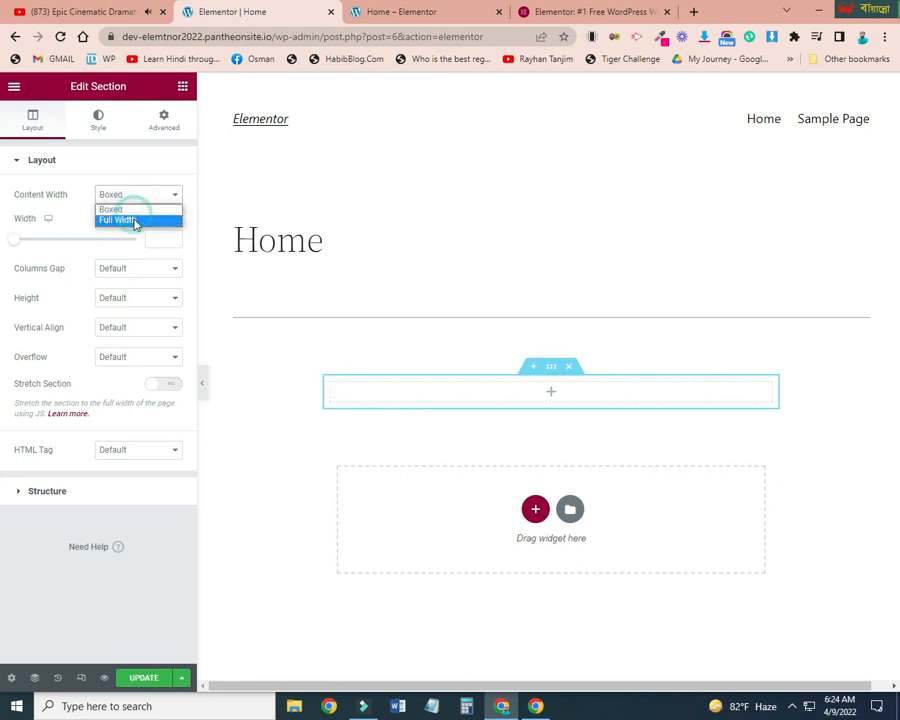
click(135, 222)
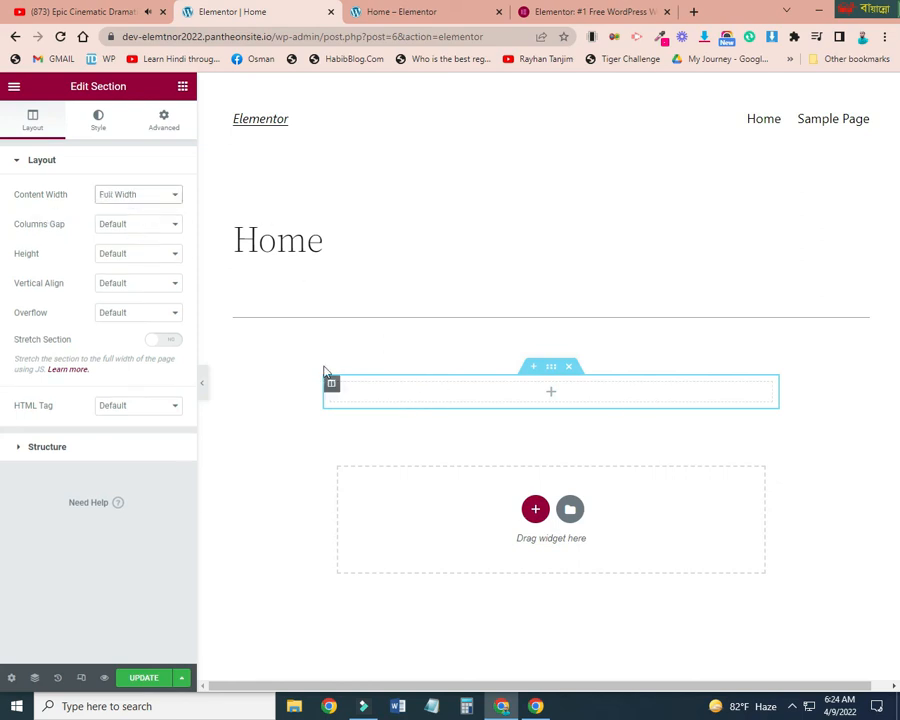
click(140, 193)
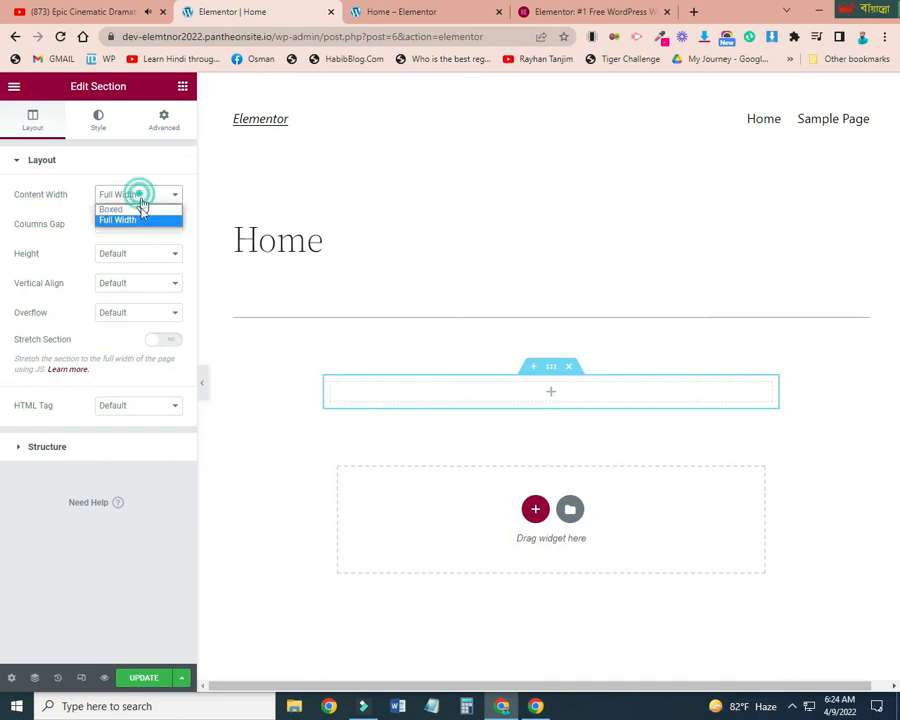
click(140, 207)
click(139, 194)
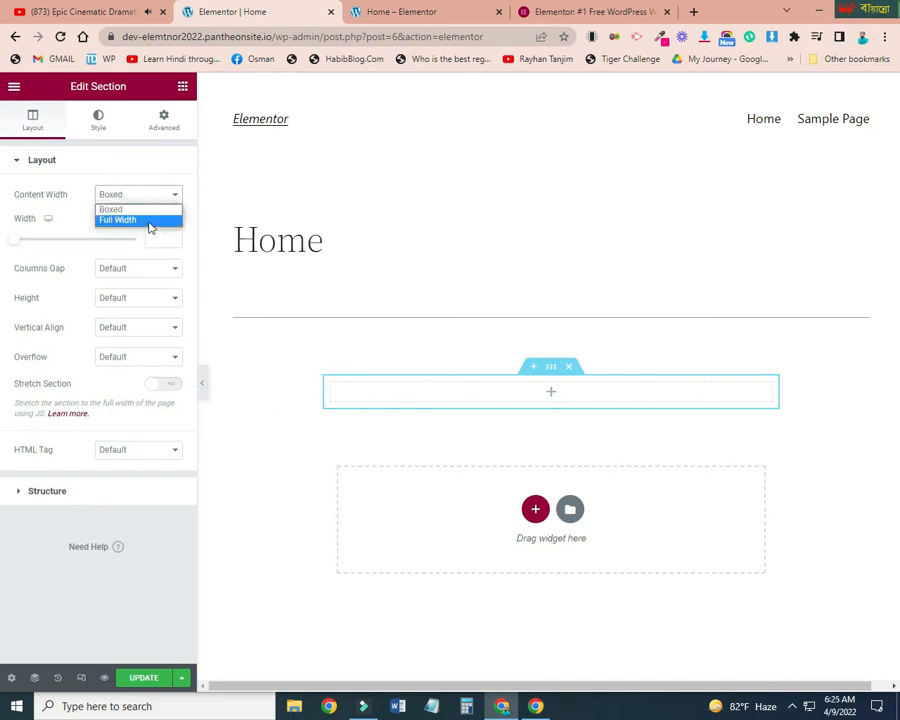
click(146, 219)
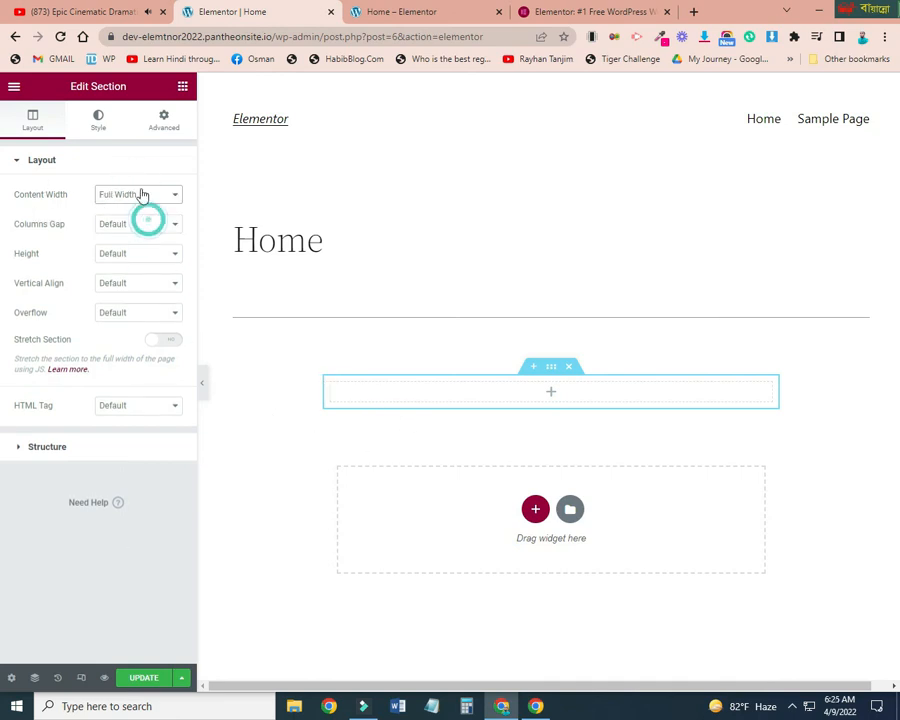
- Expand the Favorites widget group and place a Heading widget in the new section
click(553, 393)
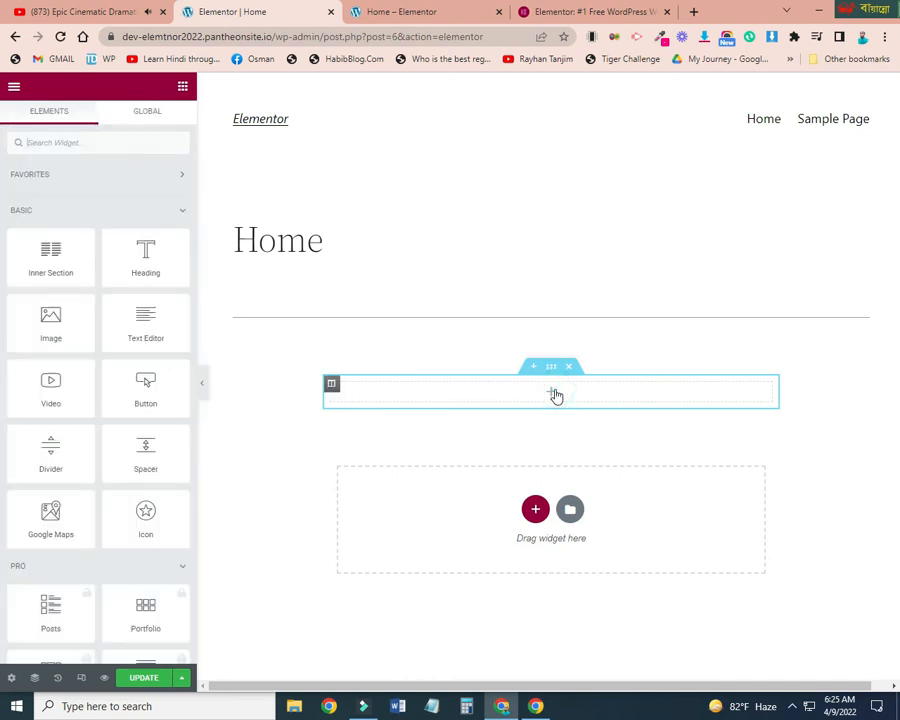
click(66, 176)
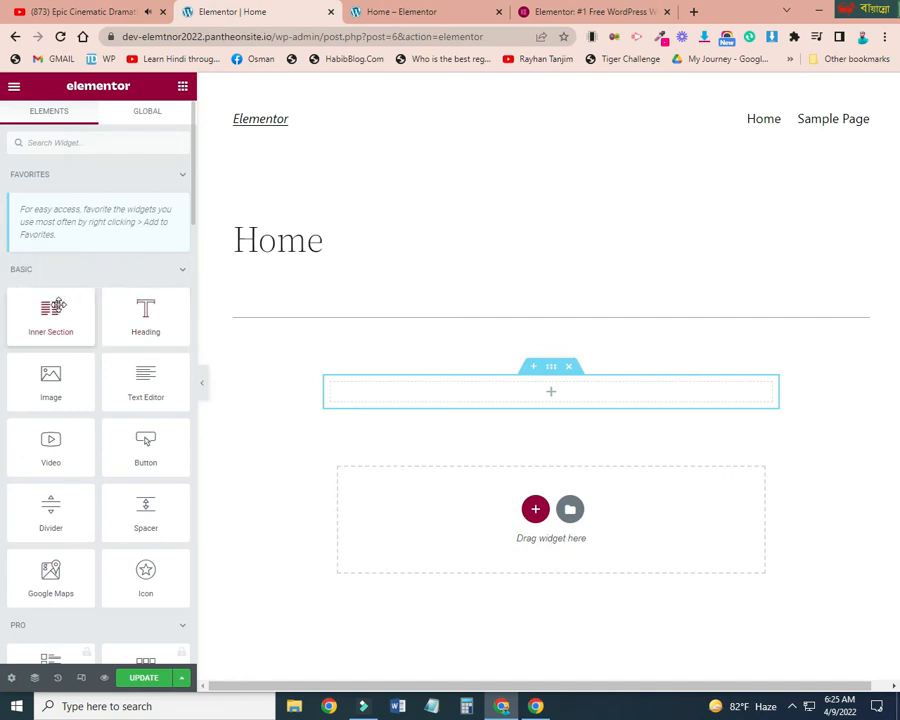
click(145, 314)
drag(157, 321, 566, 388)
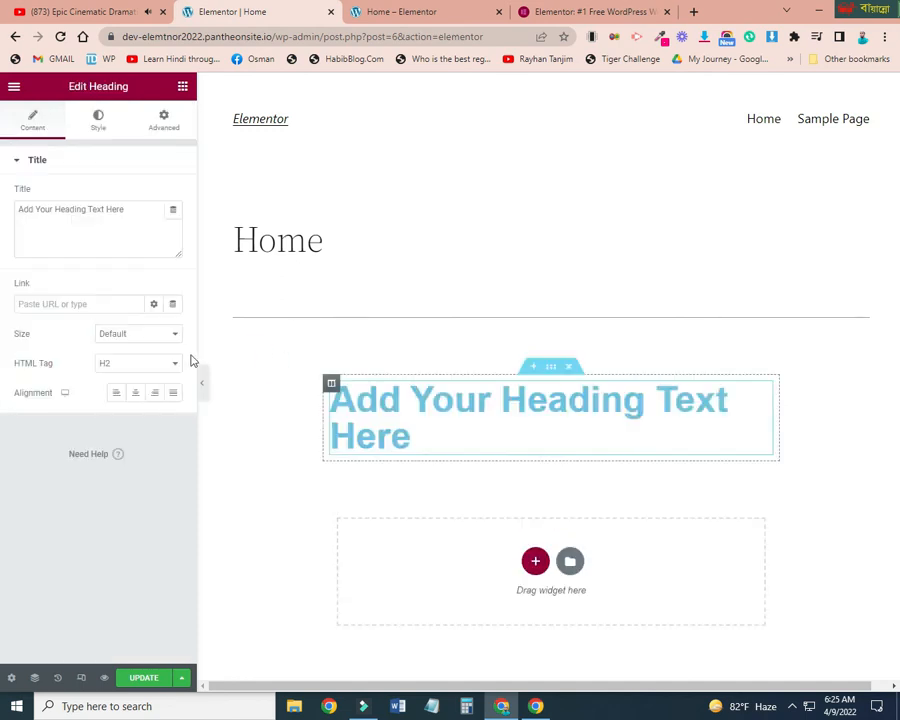
- Replace the heading's placeholder title with "Elementor"
click(127, 229)
key(ctrl+a)
text(t)
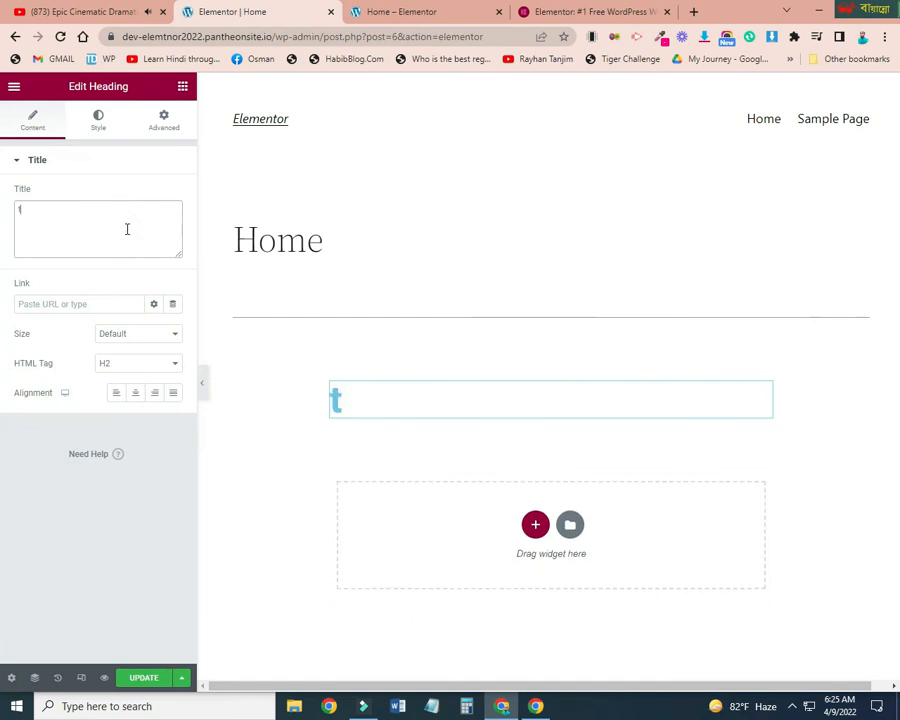
text(his is This is a)
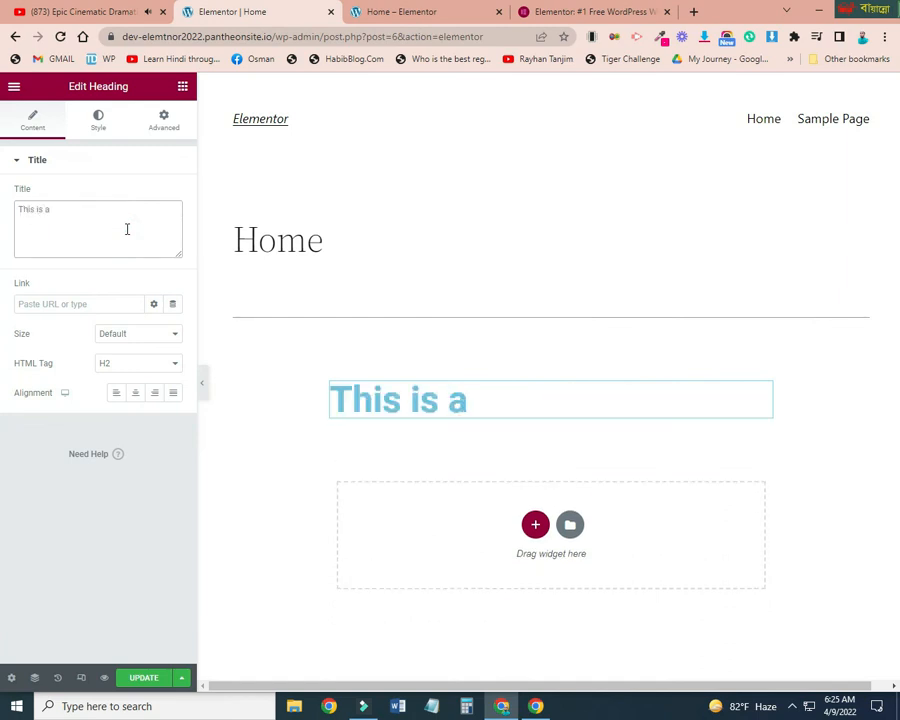
key(ctrl+a)
key(BackSpace)
text(ELement)
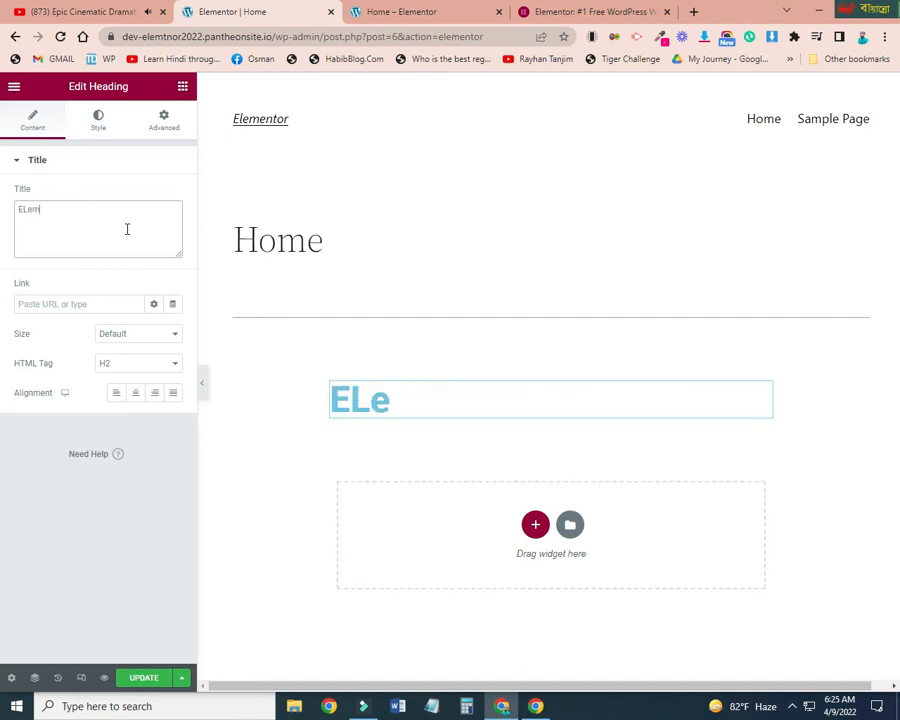
key(BackSpace)
key(BackSpace)
key(BackSpace)
key(BackSpace)
key(BackSpace)
key(BackSpace)
key(BackSpace)
text(Eleme)
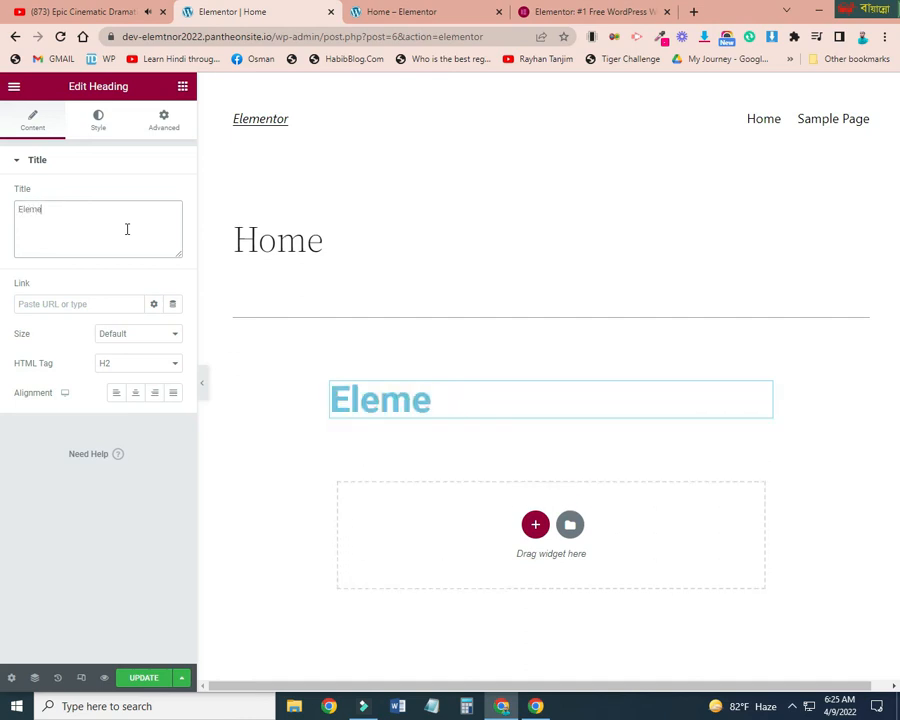
text(ntor)
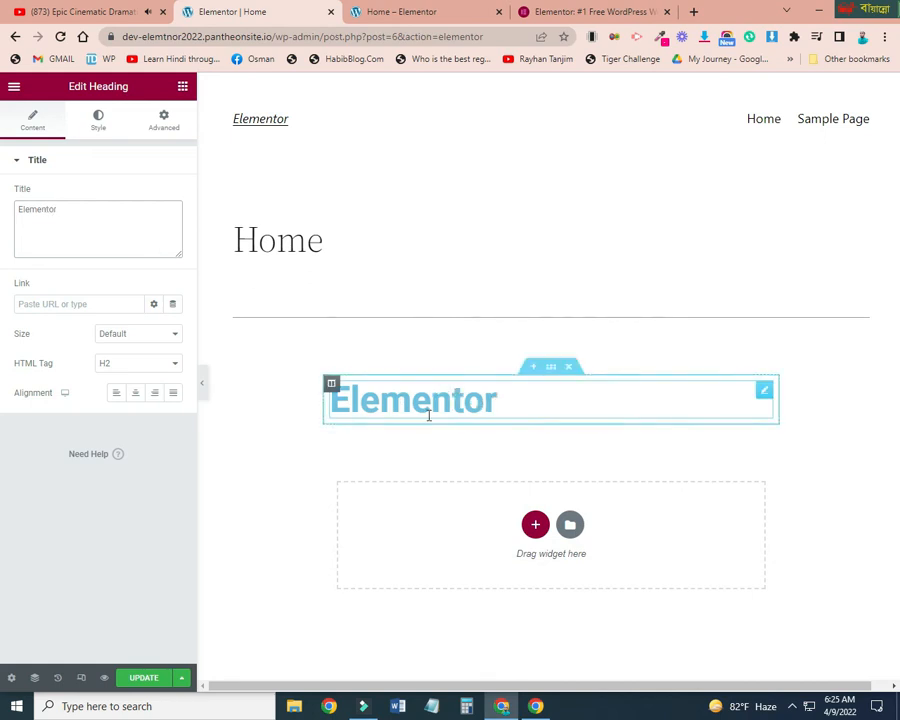
- Reopen the heading section's layout settings, keep Full Width and set Columns Gap to No Gap
click(182, 89)
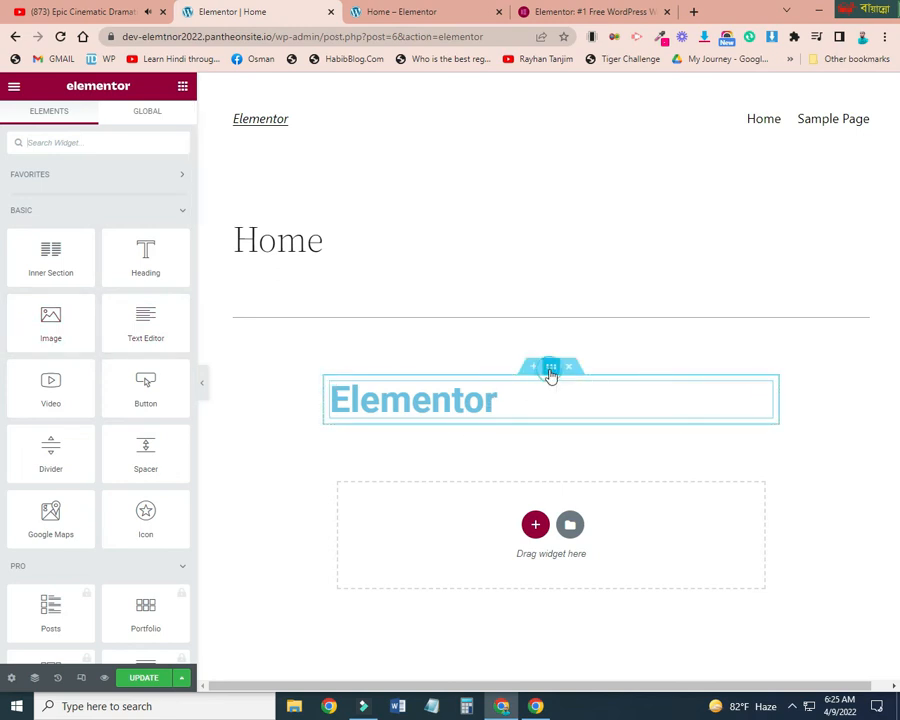
click(550, 370)
click(153, 194)
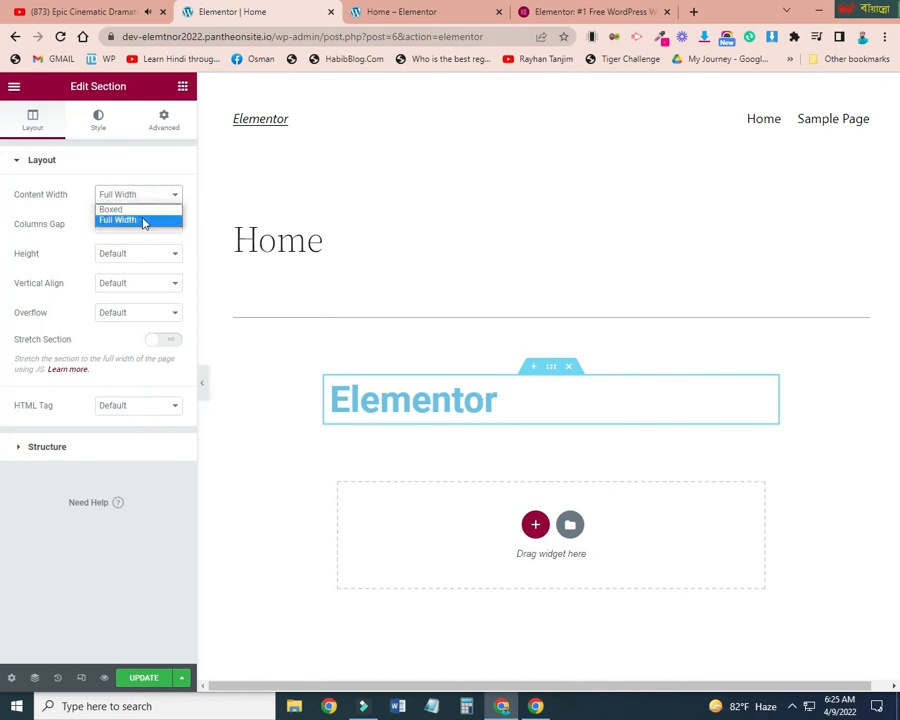
click(141, 219)
click(145, 225)
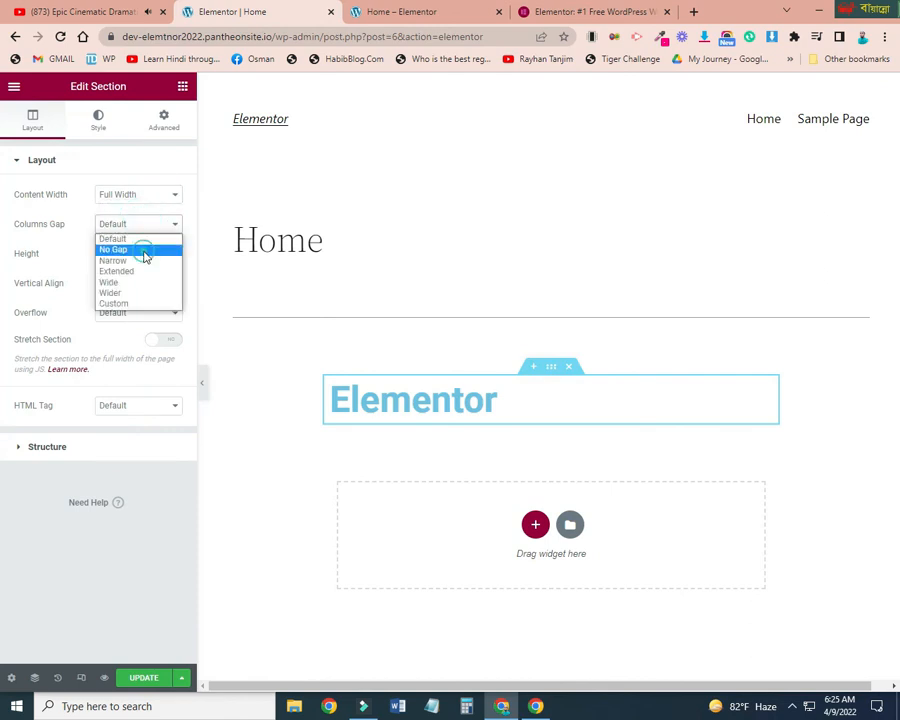
click(144, 251)
- Set the section's height to Fit To Screen and look over the resized section
click(145, 254)
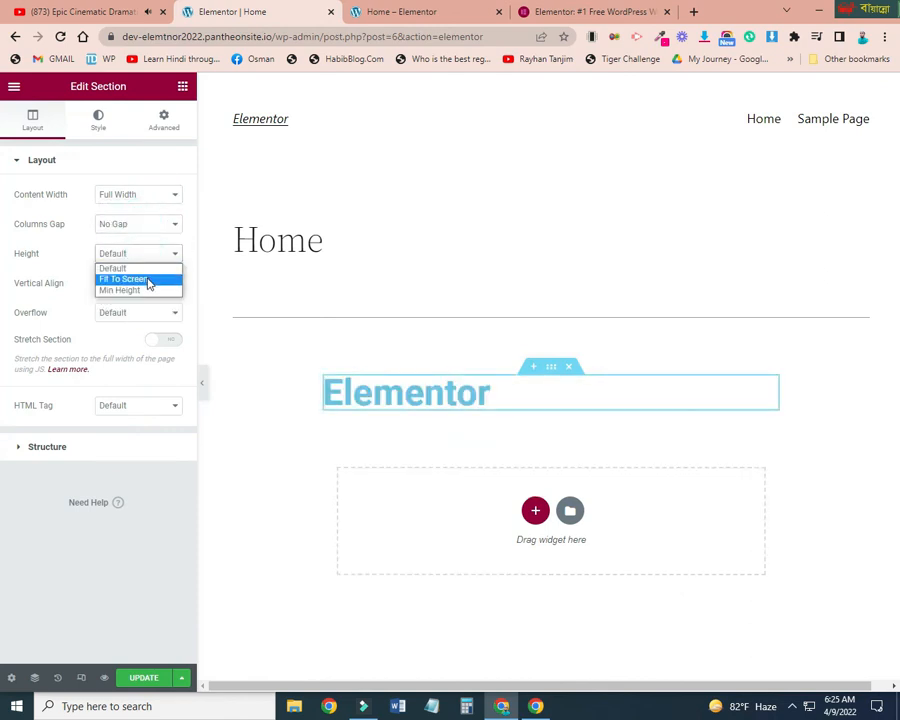
click(147, 284)
scroll(440, 434, down, 3)
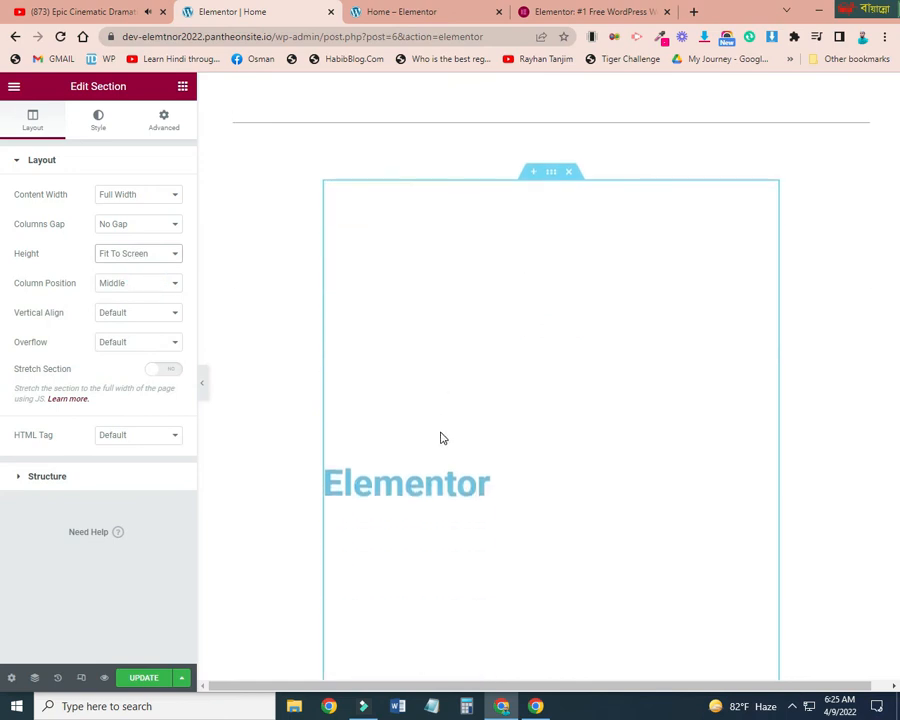
scroll(445, 407, up, 2)
- Try the Top, Middle and Bottom column positions for the section and settle on Stretch
click(132, 283)
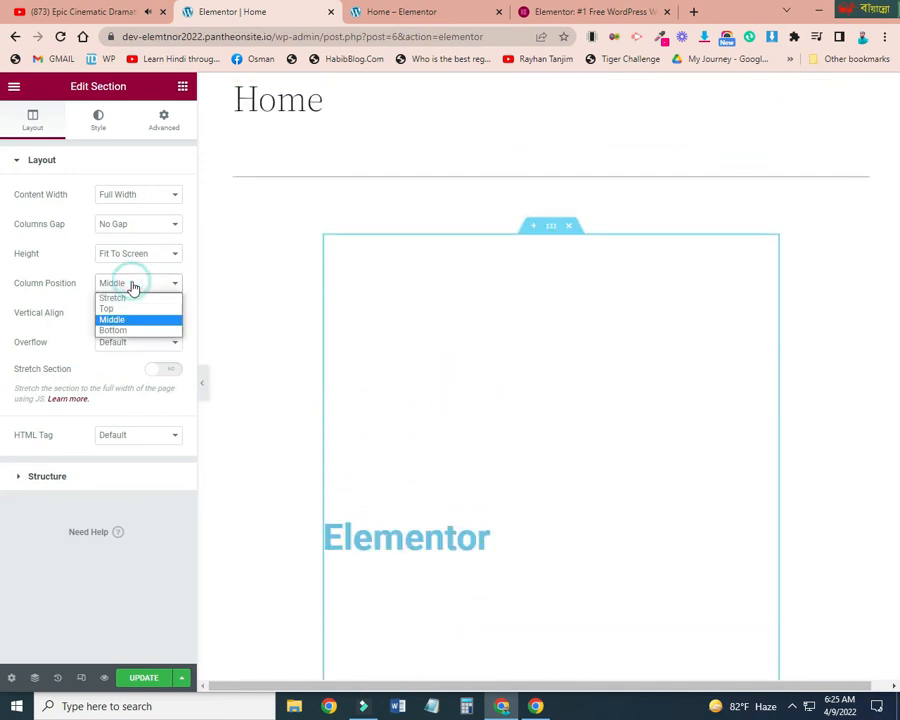
click(138, 300)
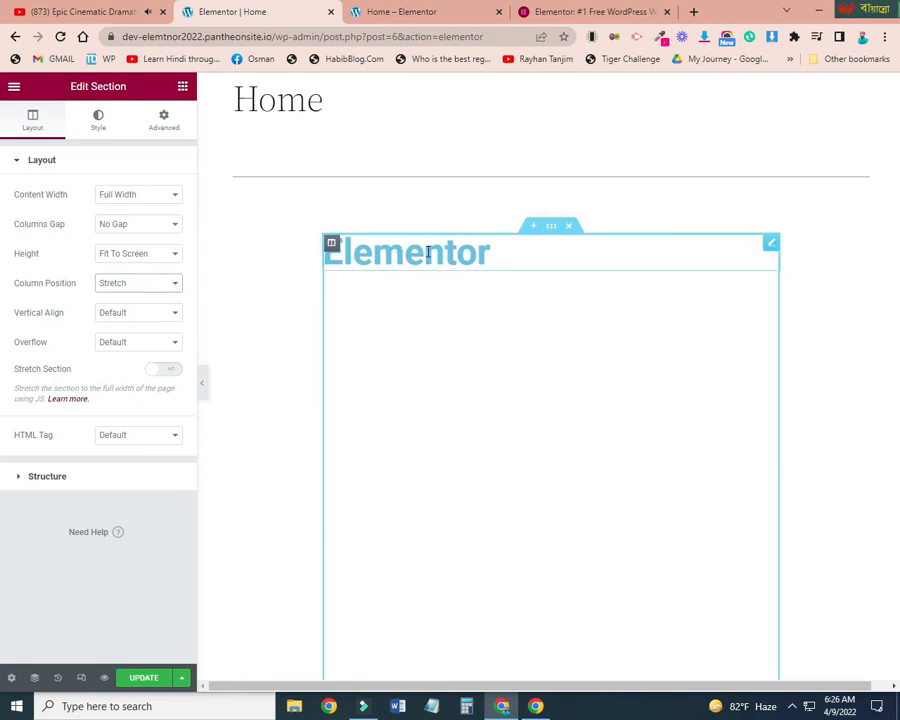
click(133, 283)
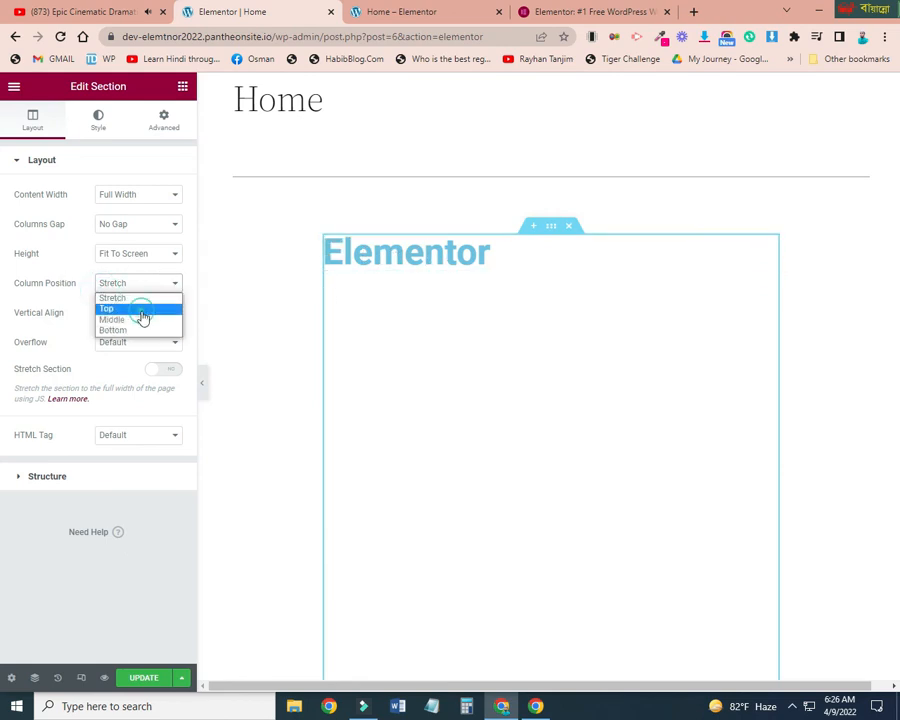
click(141, 309)
click(139, 285)
click(150, 319)
click(147, 290)
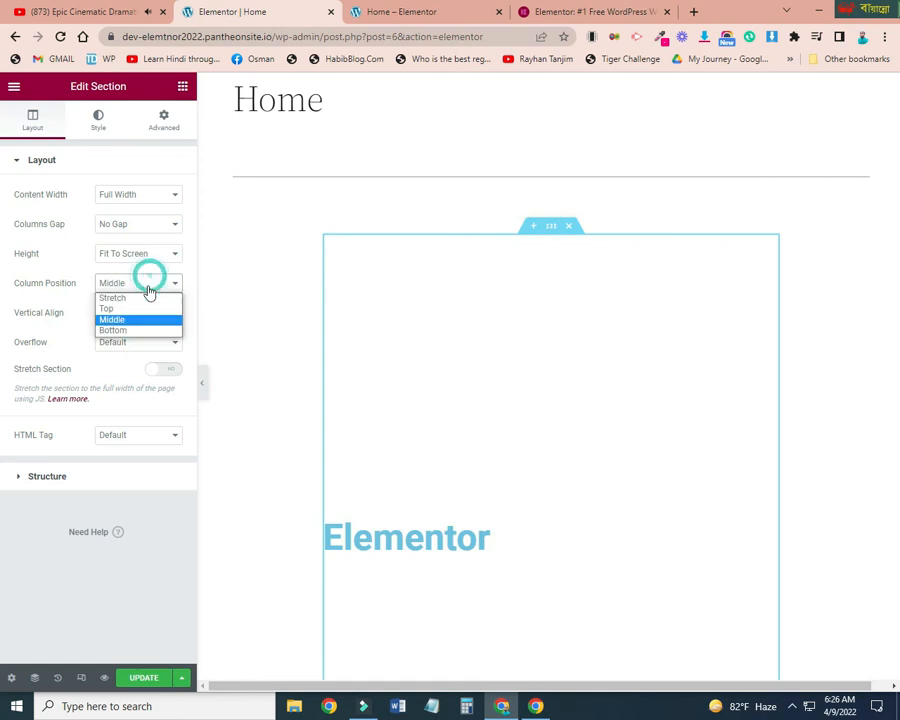
click(130, 331)
click(136, 284)
click(124, 297)
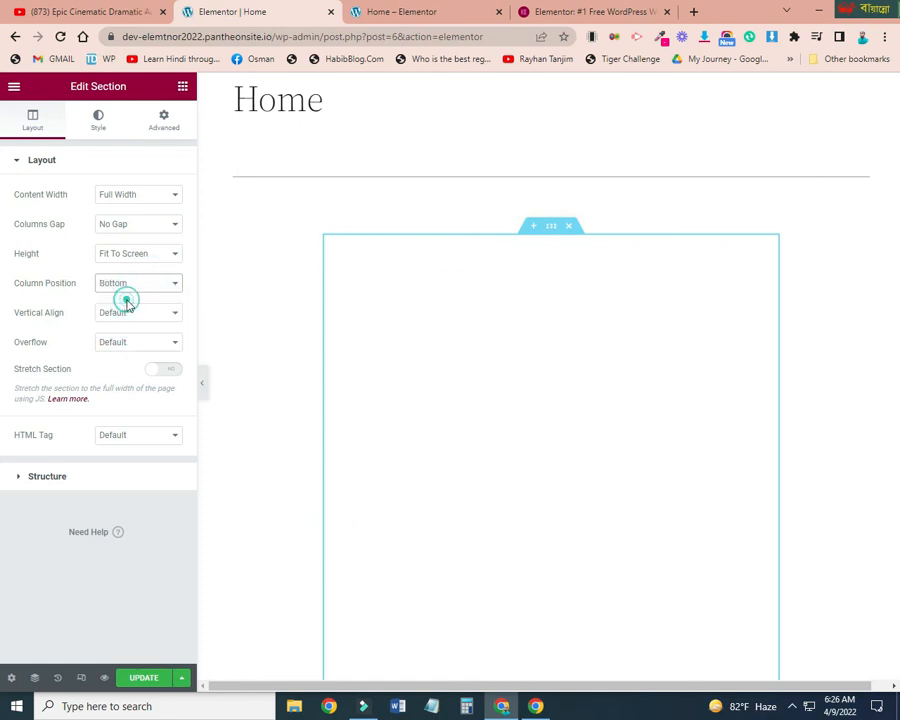
- Set the section's height to Min Height with a minimum of about 516 px
click(126, 253)
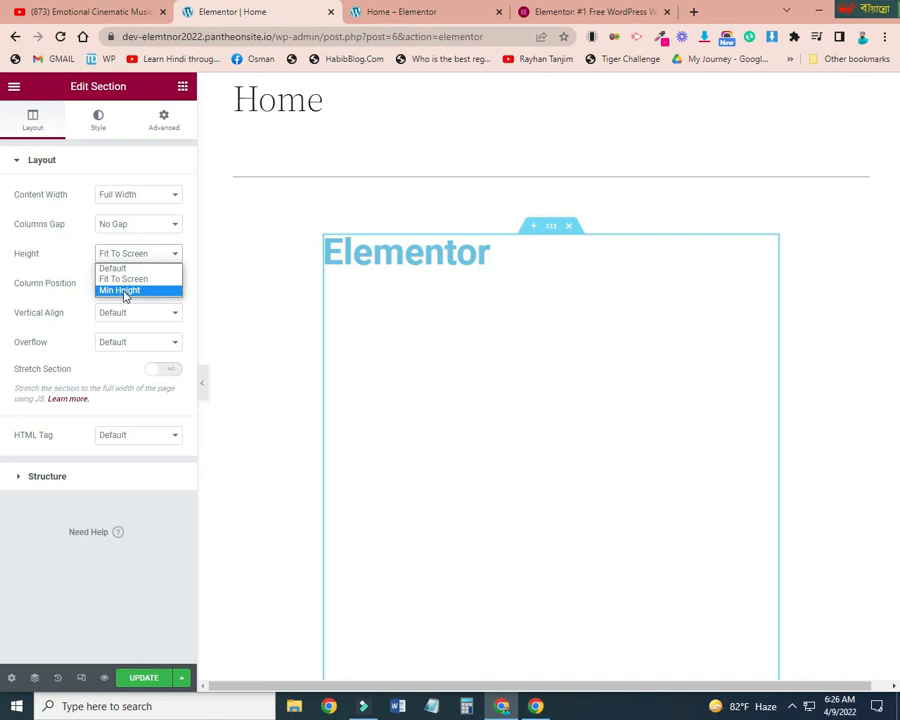
click(125, 291)
mouse_move(47, 301)
mouse_down()
mouse_move(5, 306)
mouse_move(72, 313)
mouse_move(56, 315)
mouse_up()
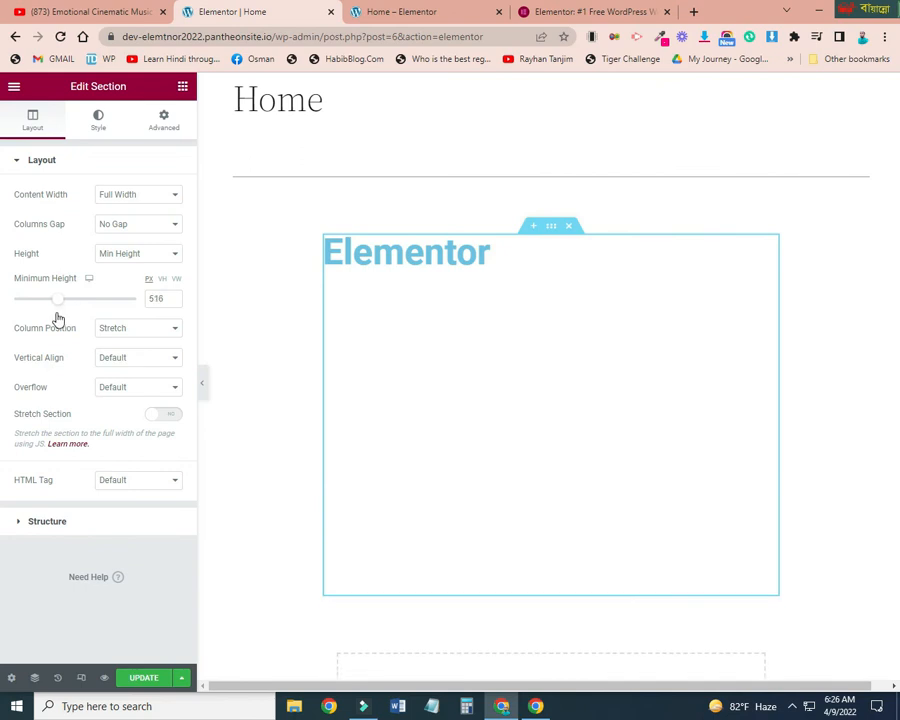
- Try the VH and VW units for the minimum height, and return to PX with a value of about 615
click(163, 281)
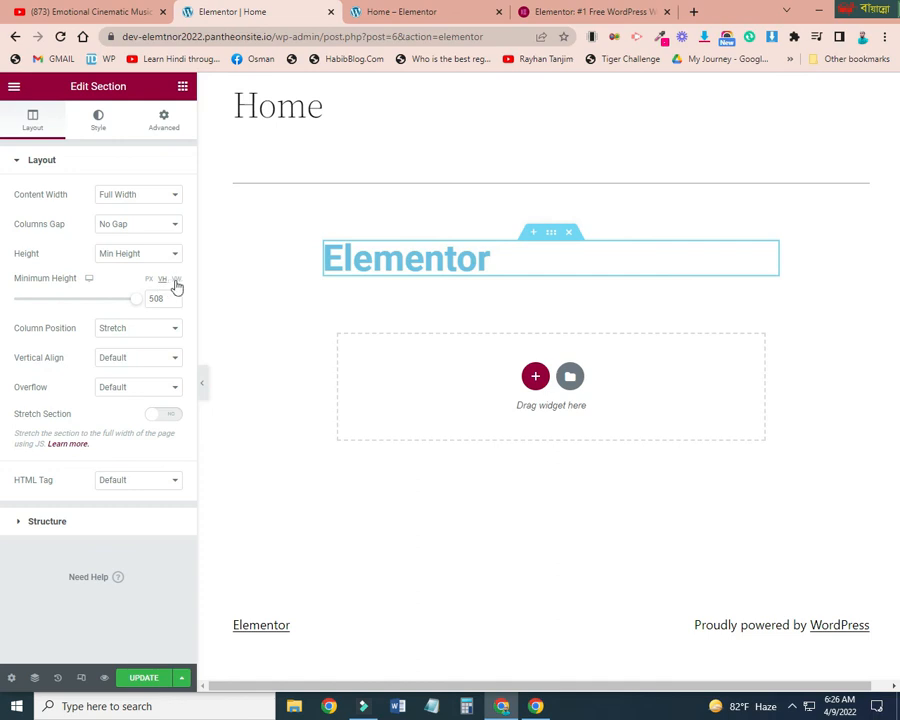
click(176, 281)
click(150, 281)
mouse_move(51, 306)
mouse_down()
mouse_move(47, 298)
mouse_move(70, 307)
mouse_move(50, 313)
mouse_move(66, 311)
mouse_up()
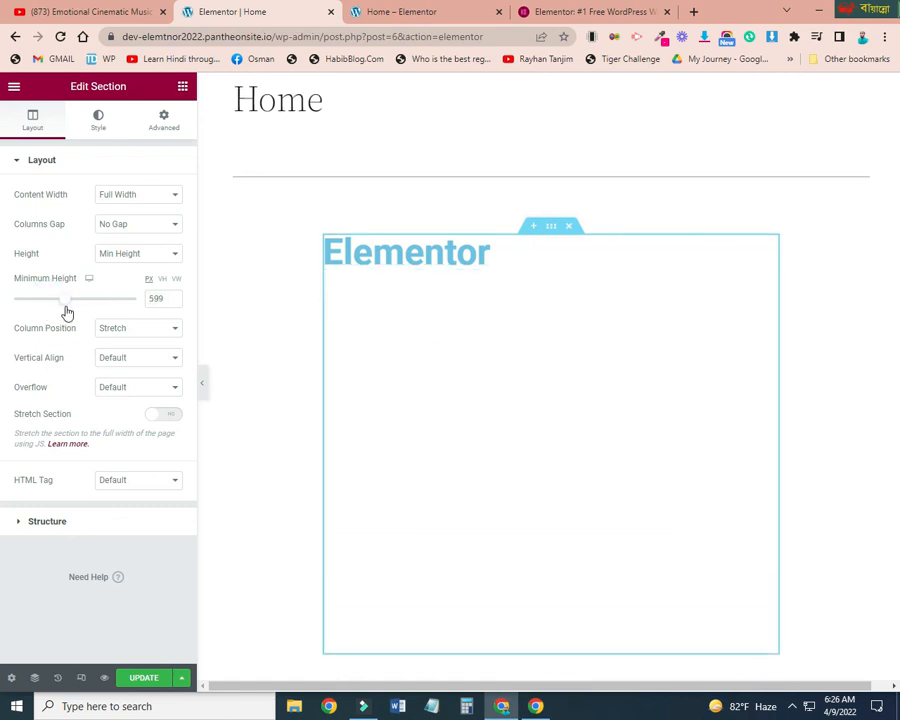
- Try the Top, Middle, Space Between, Space Around and Space Evenly vertical alignments for the section, and return to Default
click(116, 365)
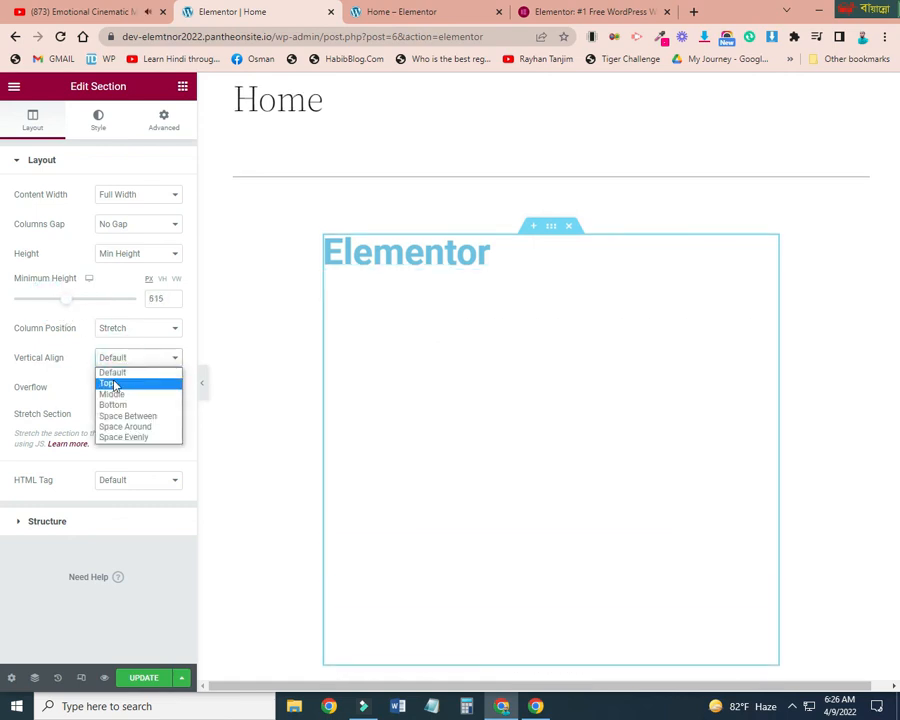
click(114, 382)
click(130, 360)
click(124, 396)
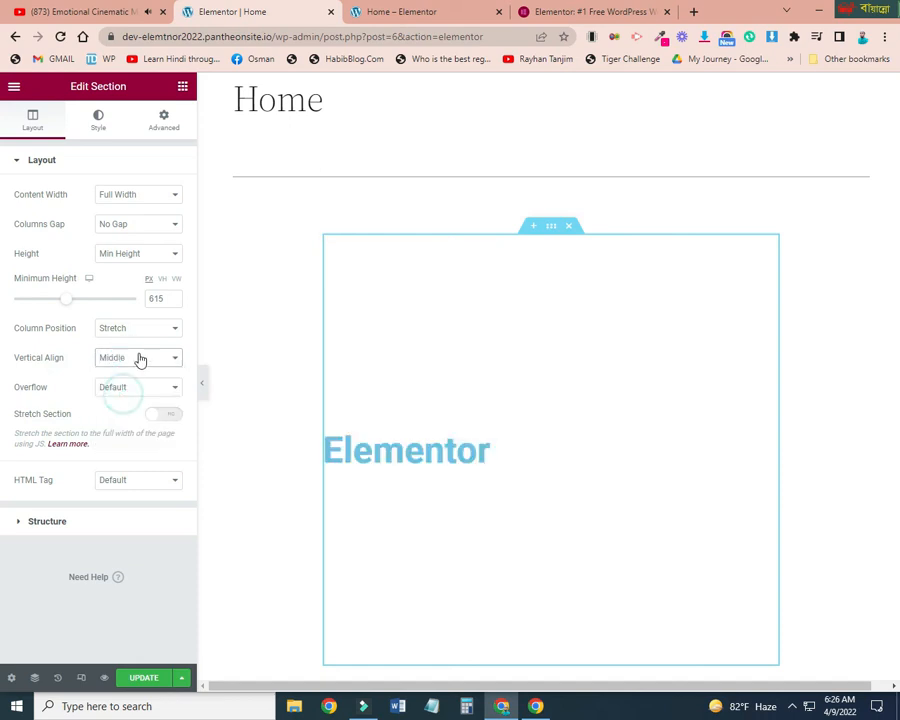
click(137, 355)
click(127, 416)
click(136, 357)
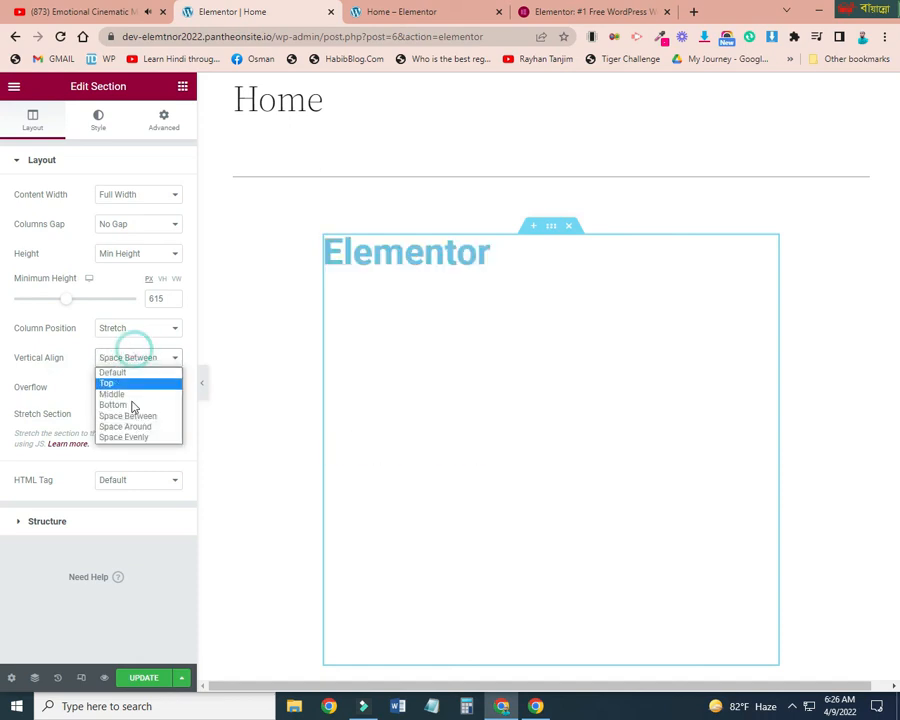
click(125, 426)
click(132, 358)
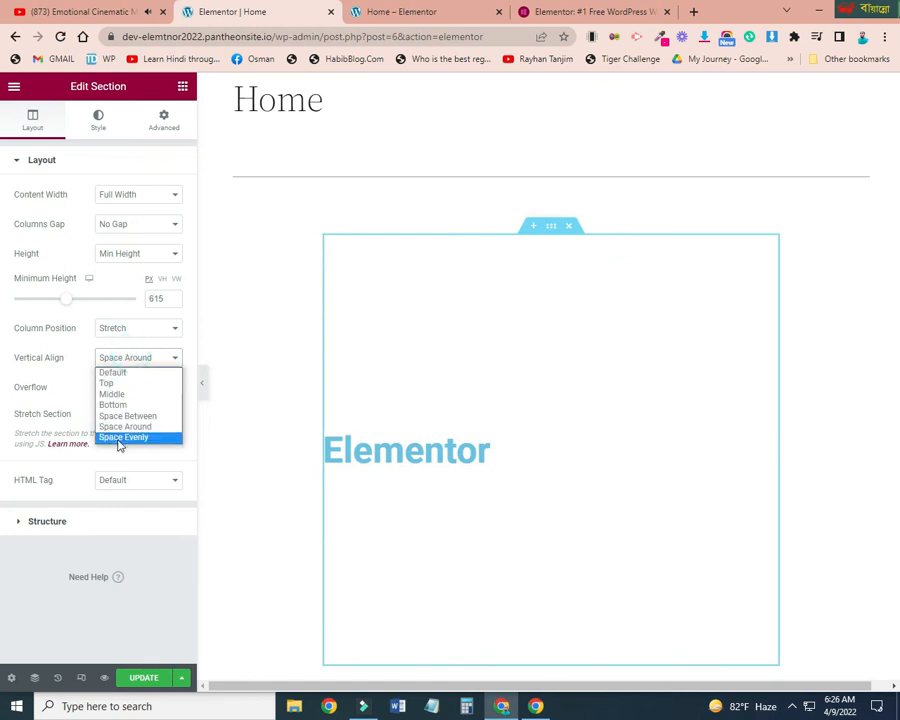
click(123, 437)
click(132, 362)
click(137, 373)
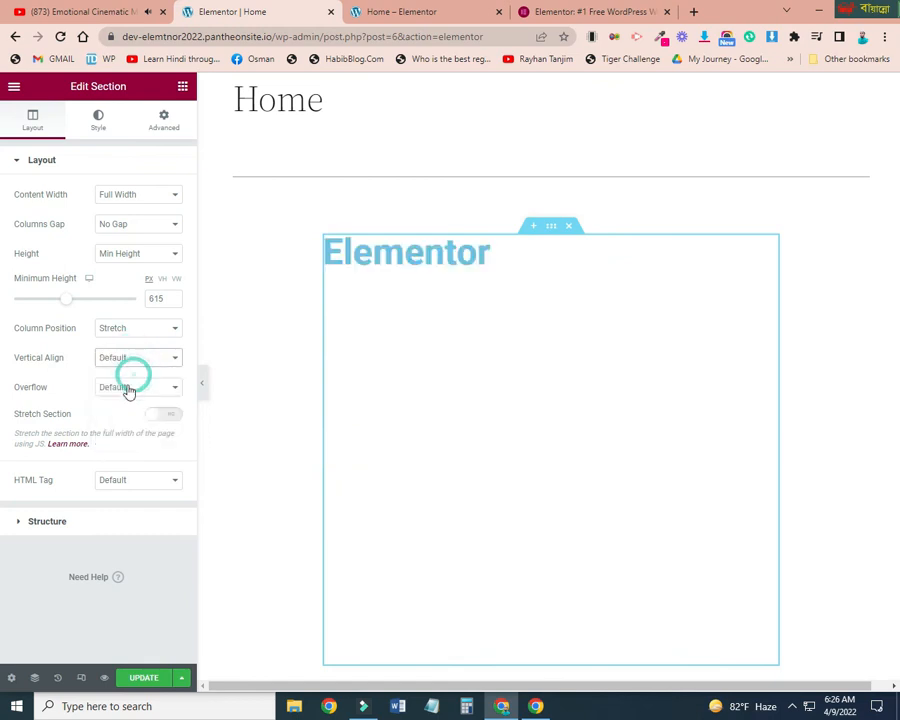
- Set the section's overflow to Hidden and turn on Stretch Section
click(128, 387)
click(123, 410)
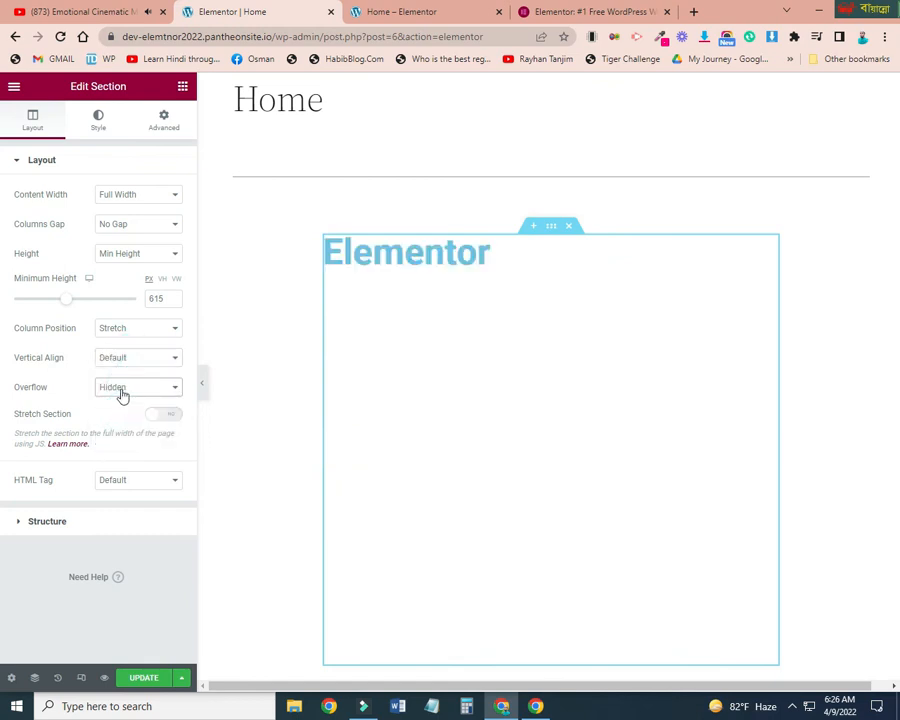
click(120, 389)
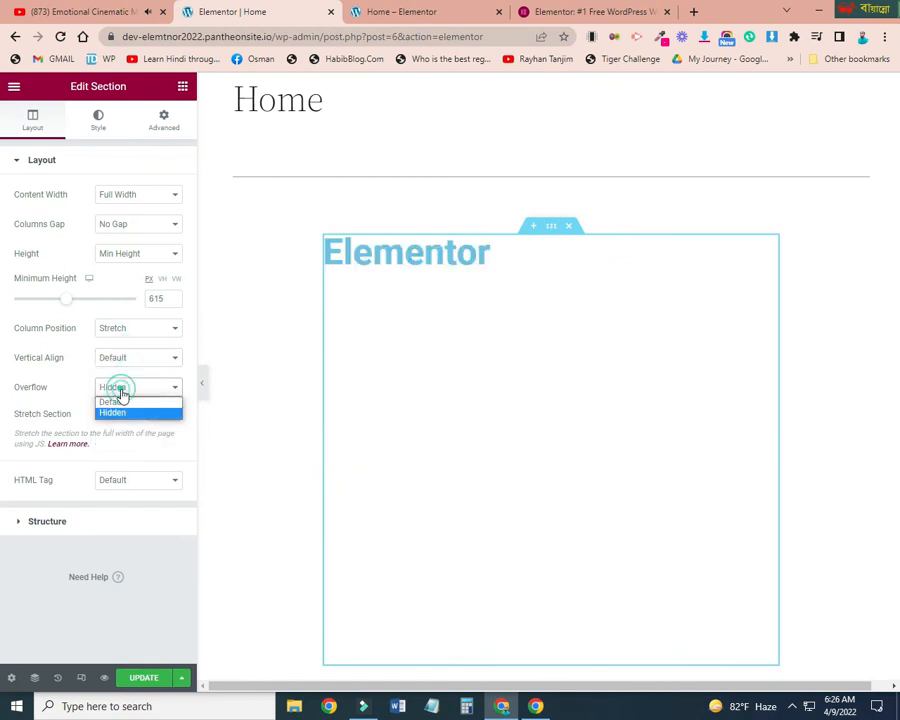
click(24, 413)
click(150, 415)
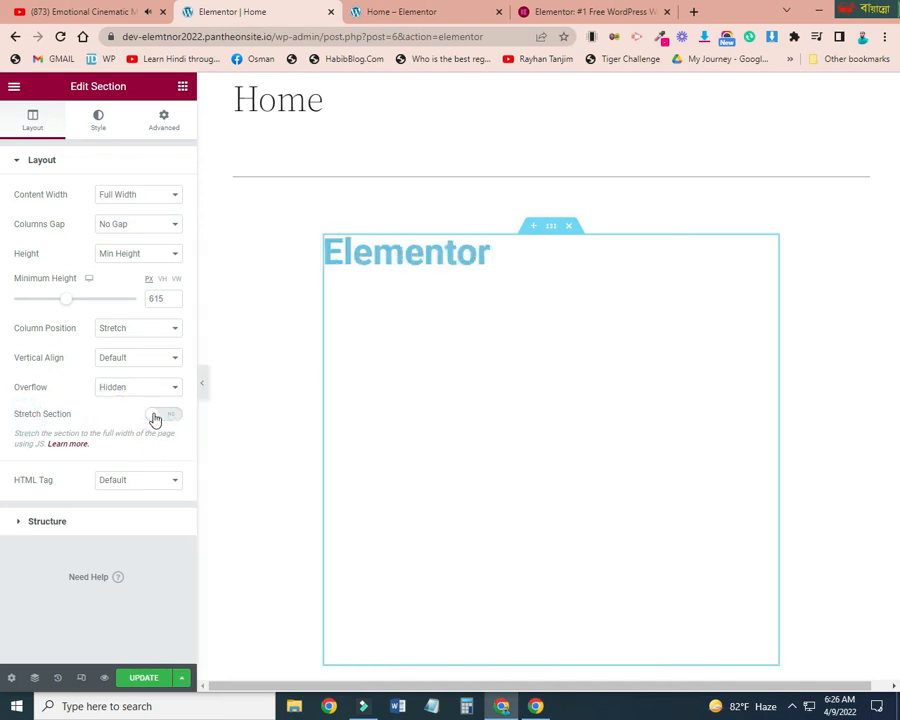
click(154, 415)
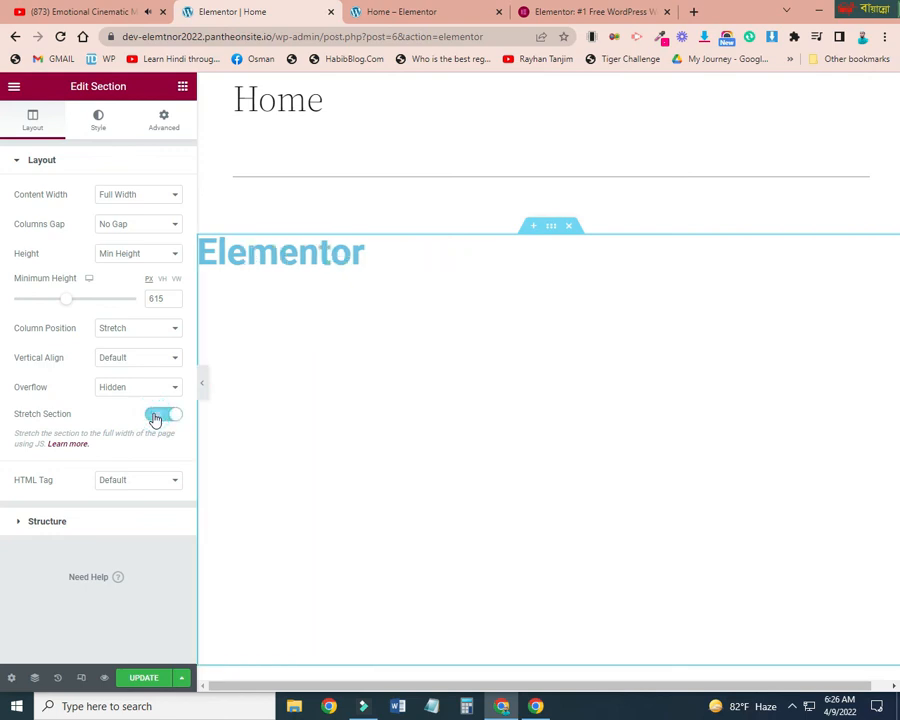
- Try a Boxed content width of 500 for the stretched section, and return it to Full Width
click(115, 197)
click(128, 210)
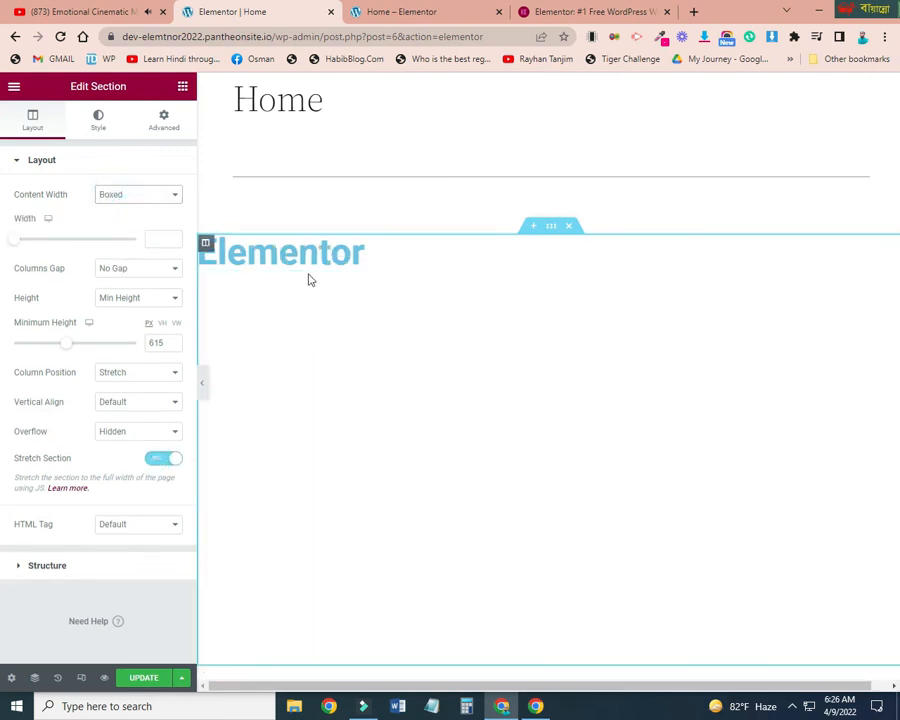
mouse_move(15, 247)
mouse_down()
mouse_move(84, 263)
mouse_move(8, 262)
mouse_up()
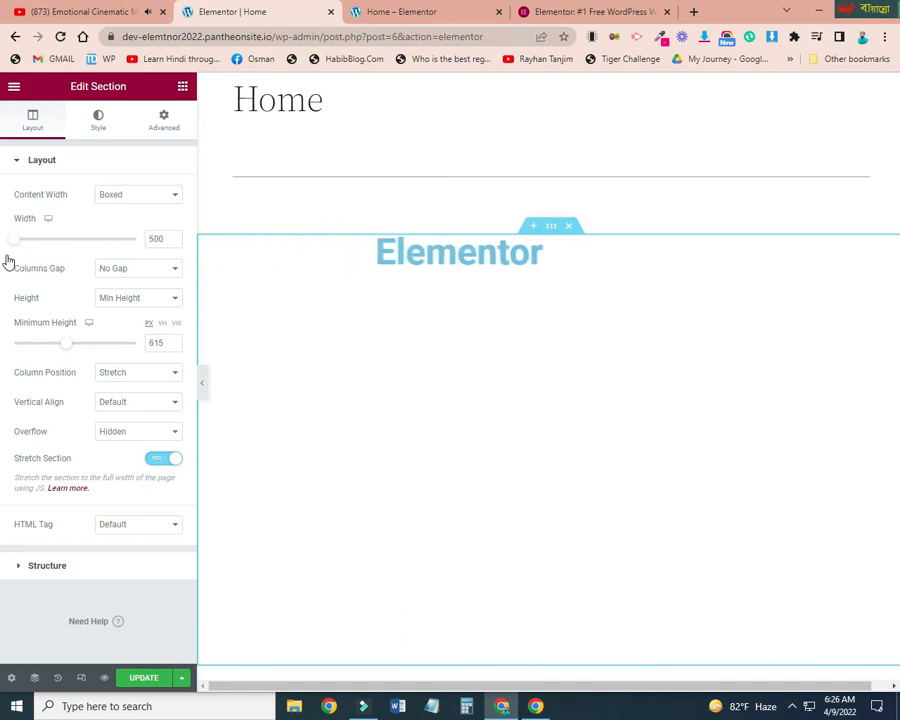
click(128, 196)
click(118, 221)
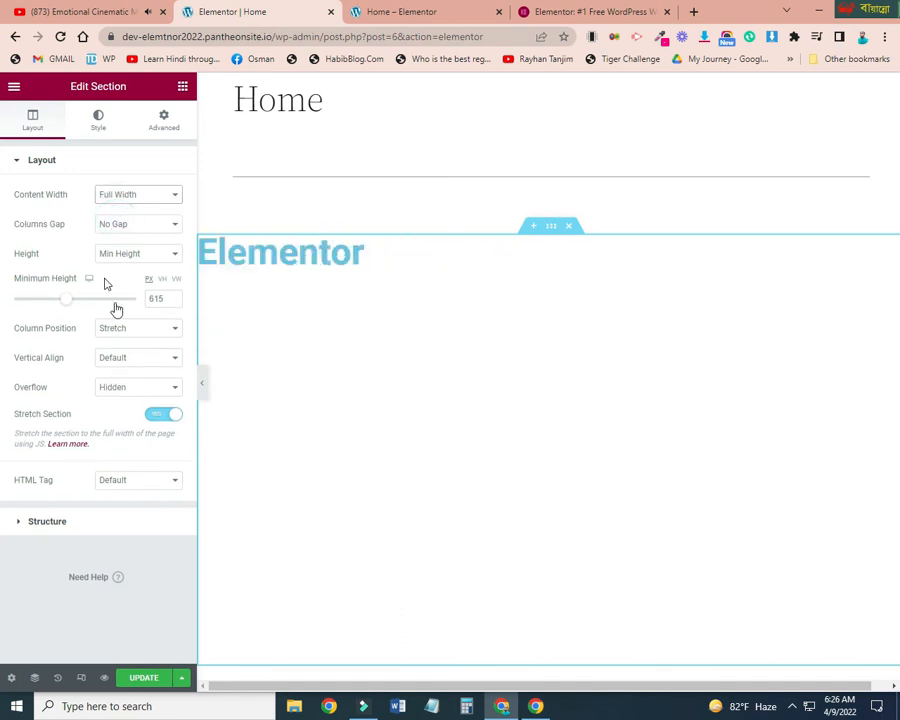
- Look through the section's available HTML tag, vertical align and column position options, keeping the current choices
click(125, 481)
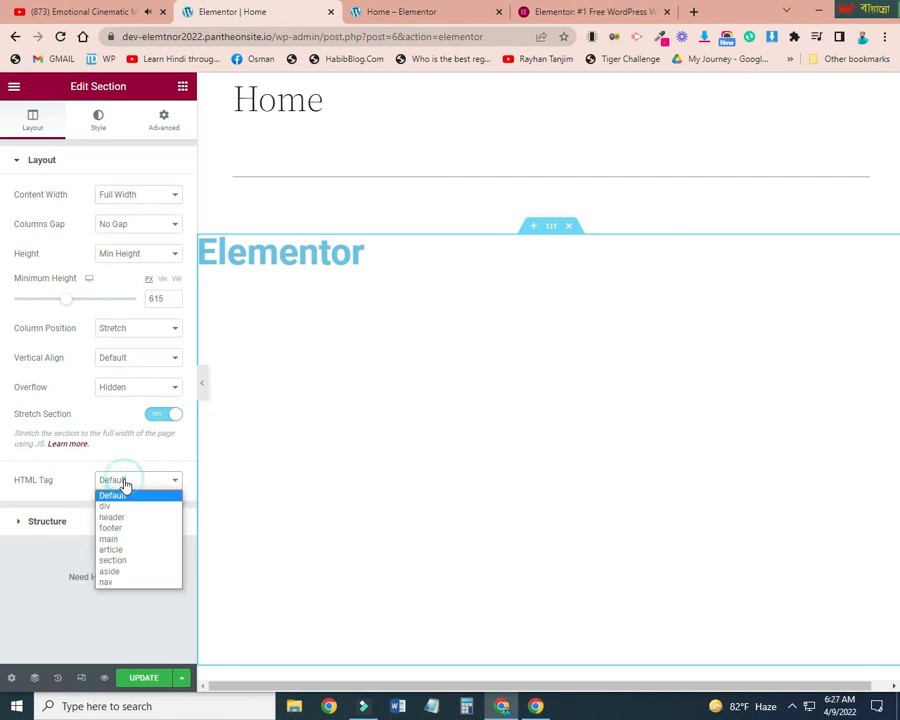
click(112, 488)
click(131, 363)
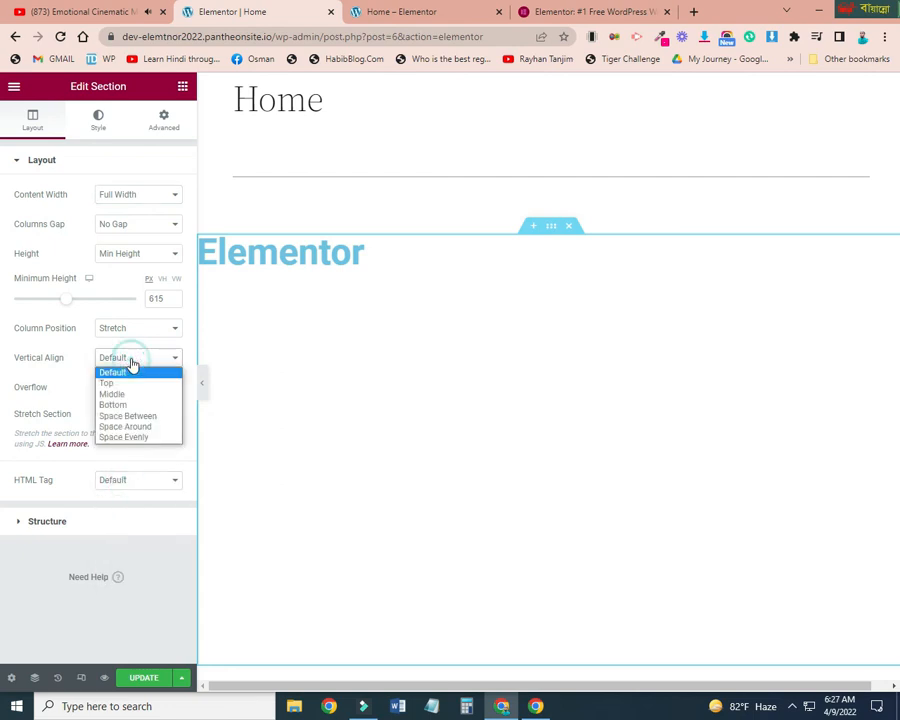
click(132, 366)
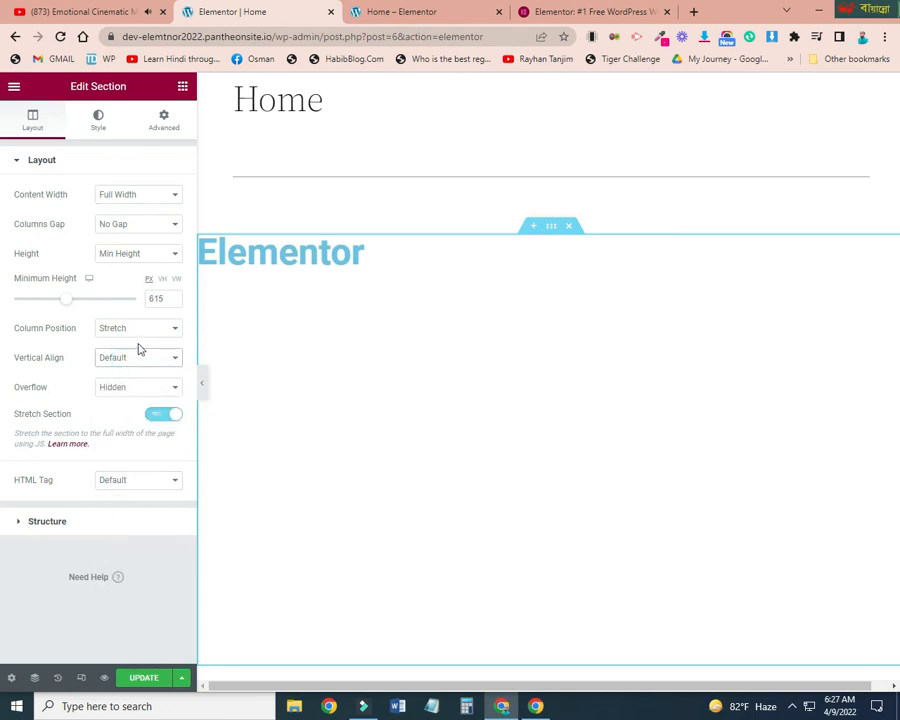
click(132, 330)
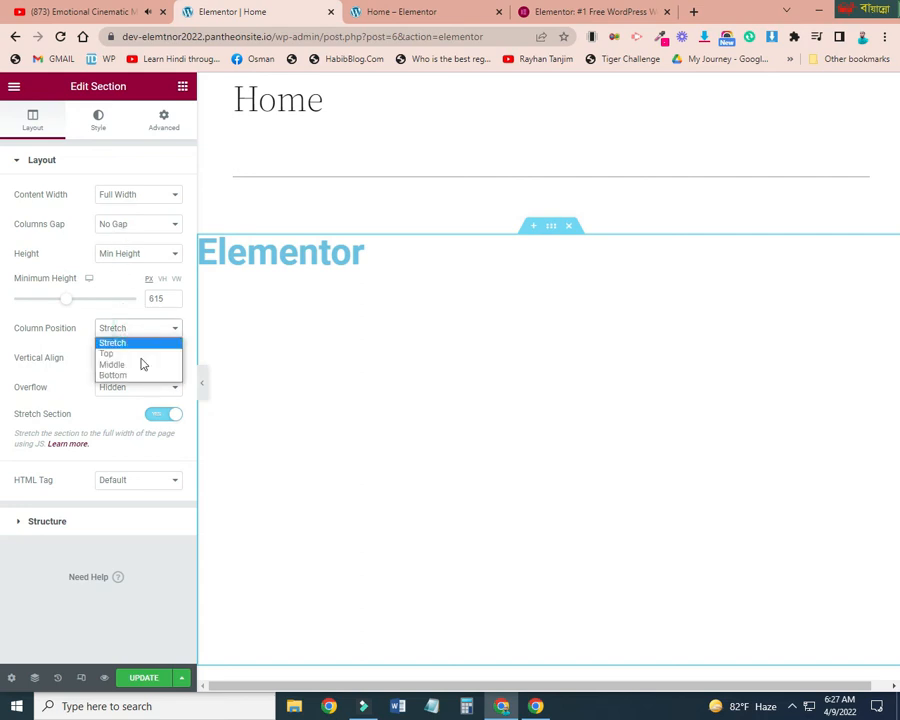
click(14, 354)
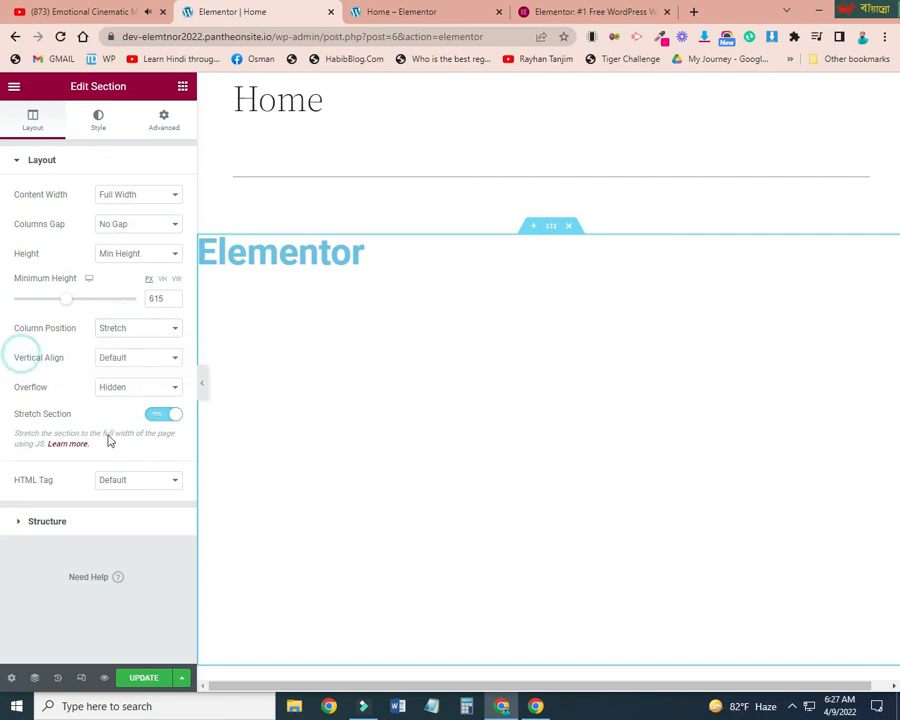
- Look at the section's column structure presets and return to its layout settings
click(108, 525)
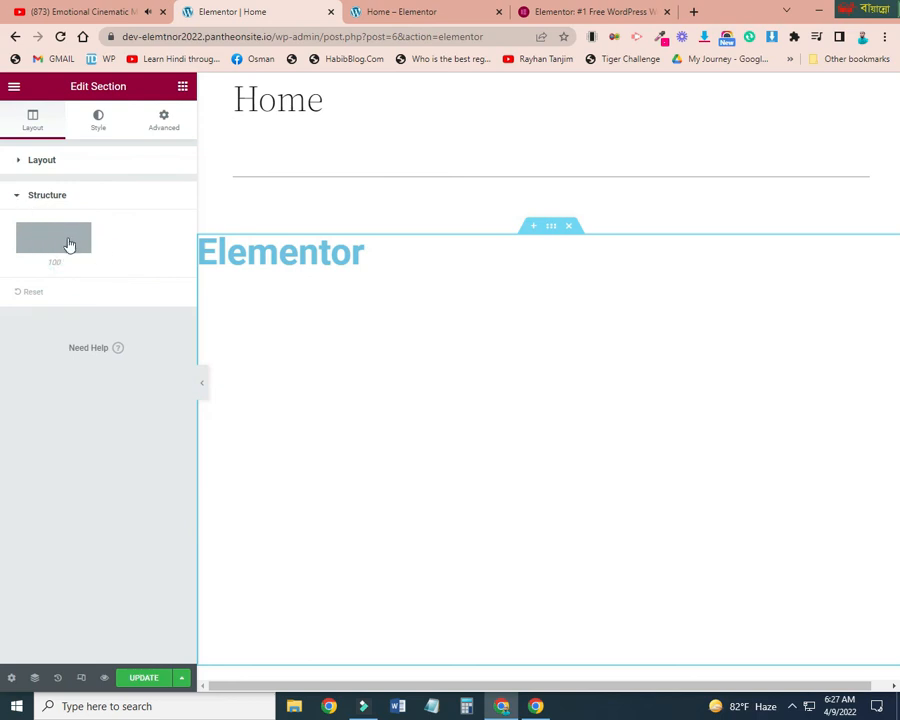
click(22, 195)
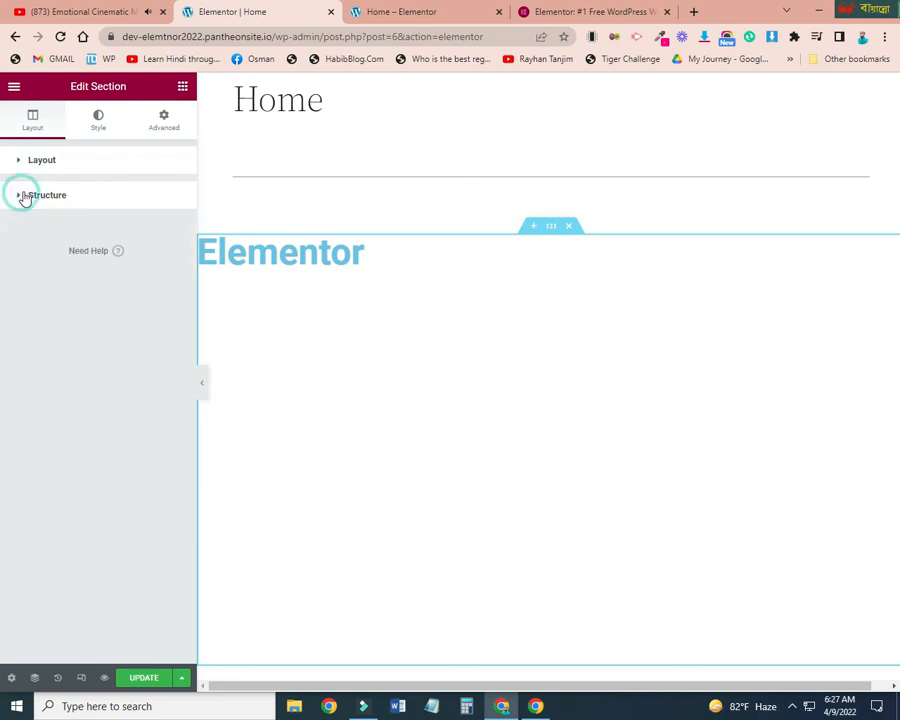
click(40, 163)
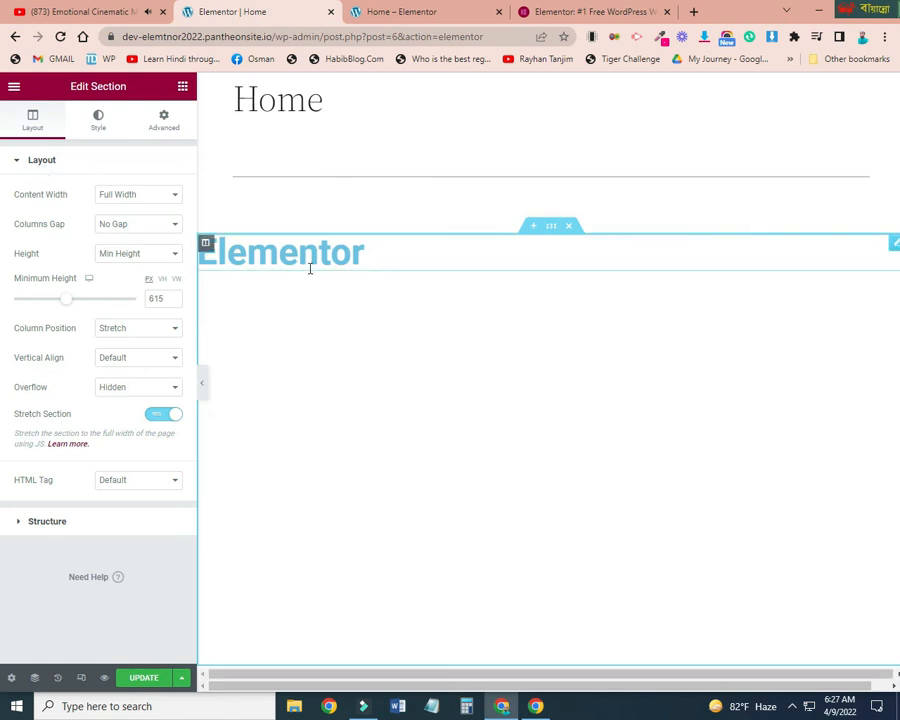
scroll(395, 205, up, 2)
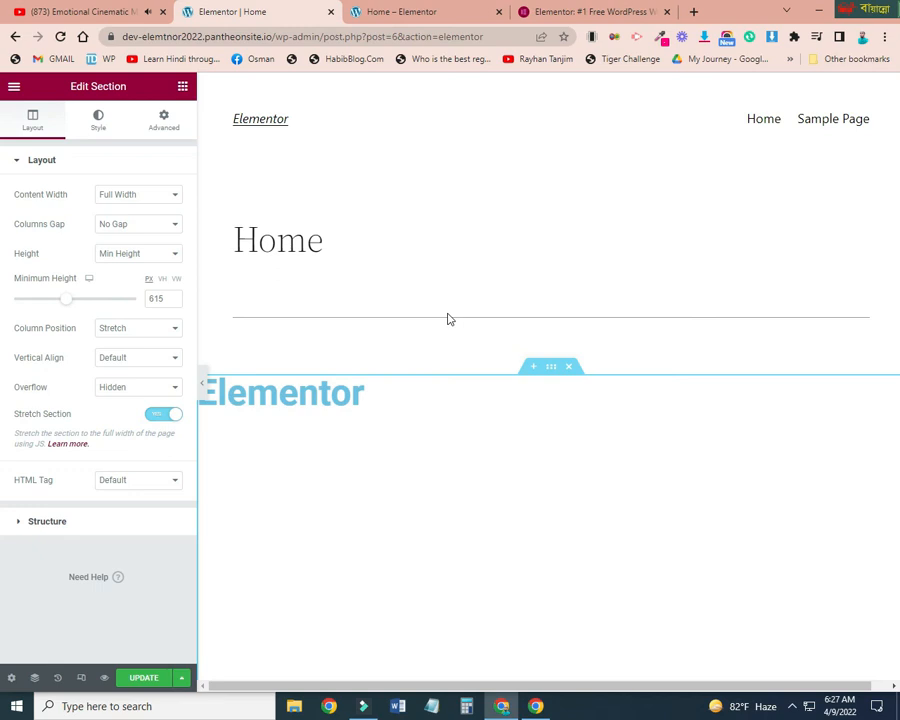
click(363, 704)
click(510, 700)
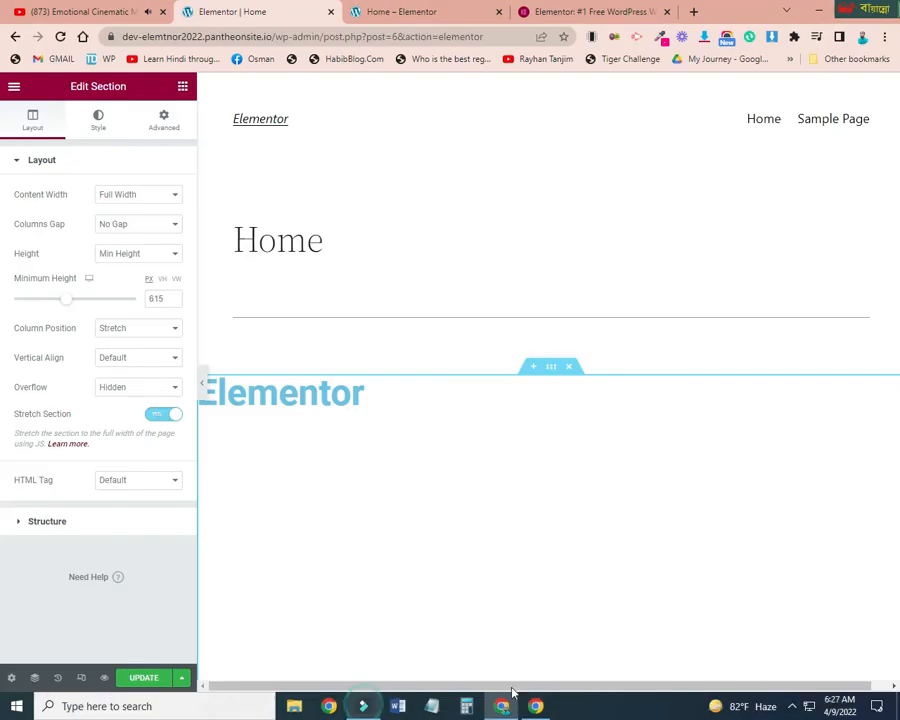
click(792, 707)
click(761, 654)
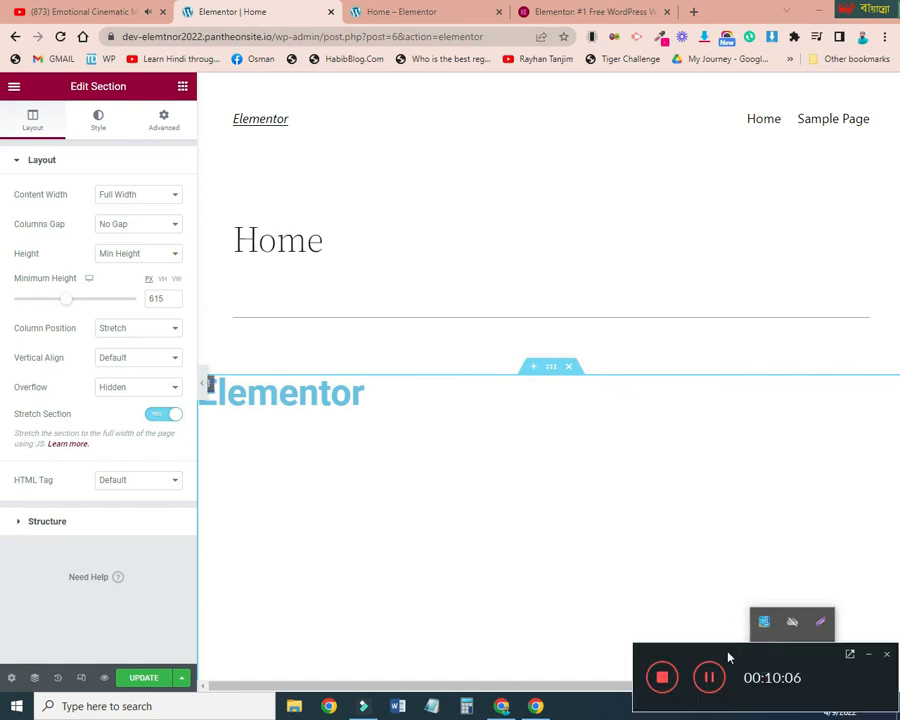